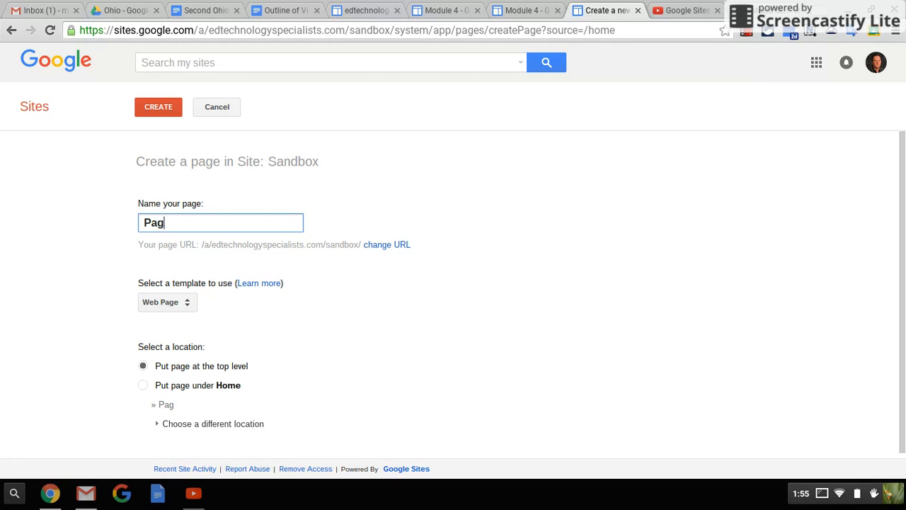
# Step: Create a top-level web page named "Page 3" in the Sandbox site and save it empty
pyautogui.write('3')
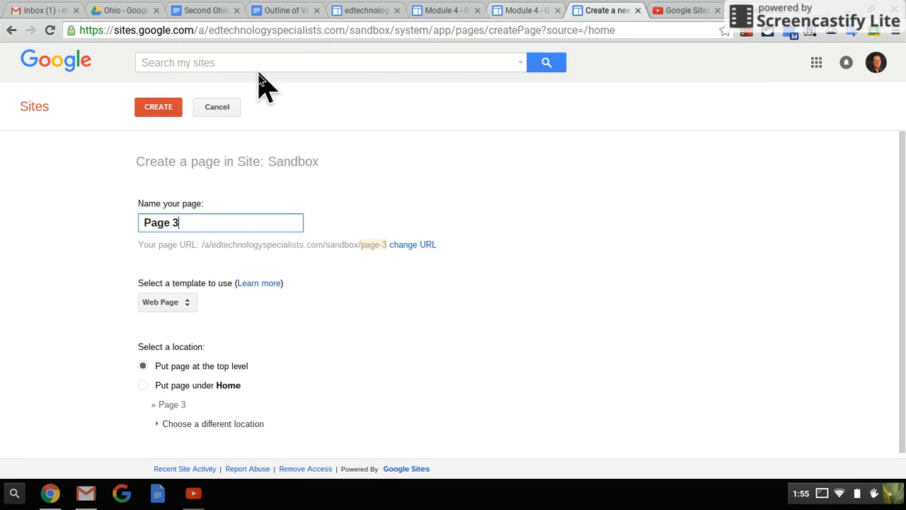
pyautogui.click(147, 106)
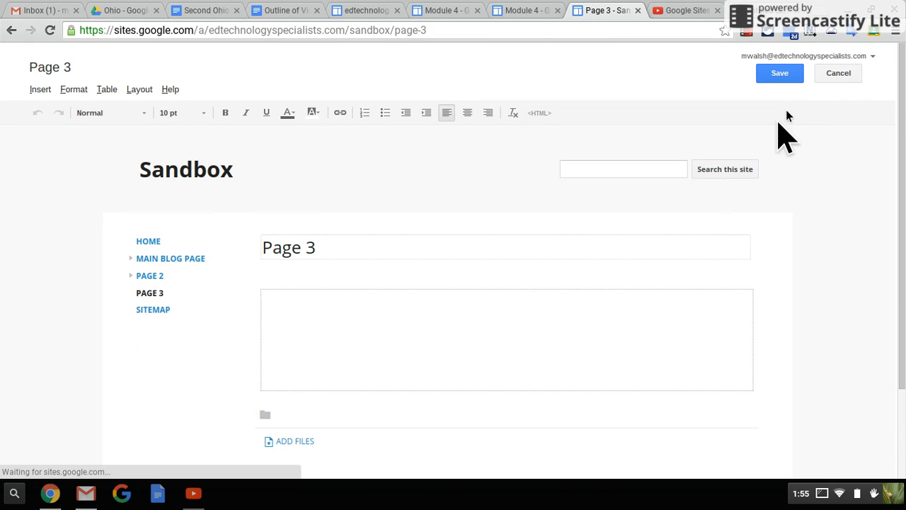
pyautogui.click(780, 73)
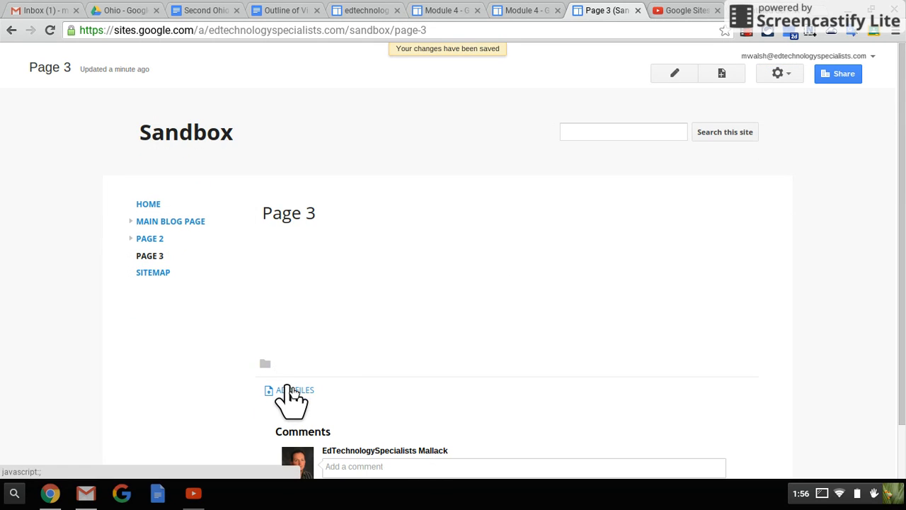
# Step: Disable attachments and comments in the settings of Page 3 and save the settings
pyautogui.click(788, 75)
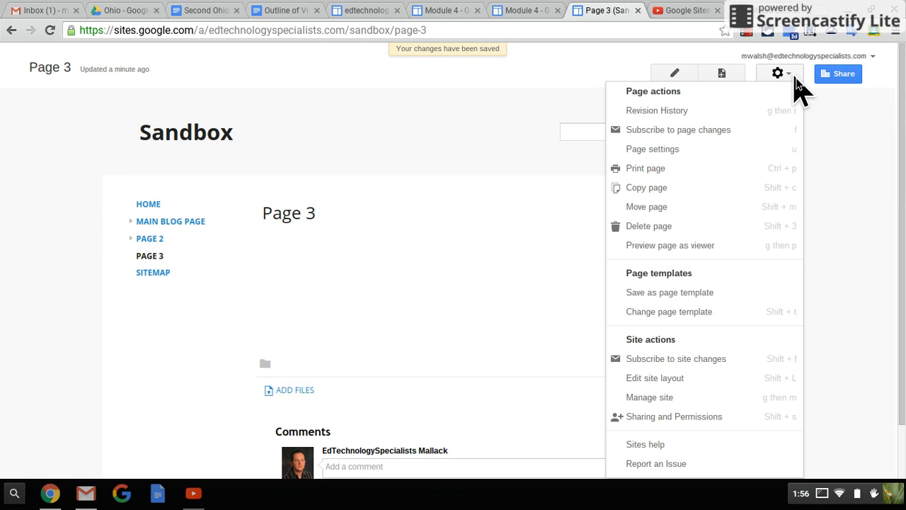
pyautogui.click(680, 151)
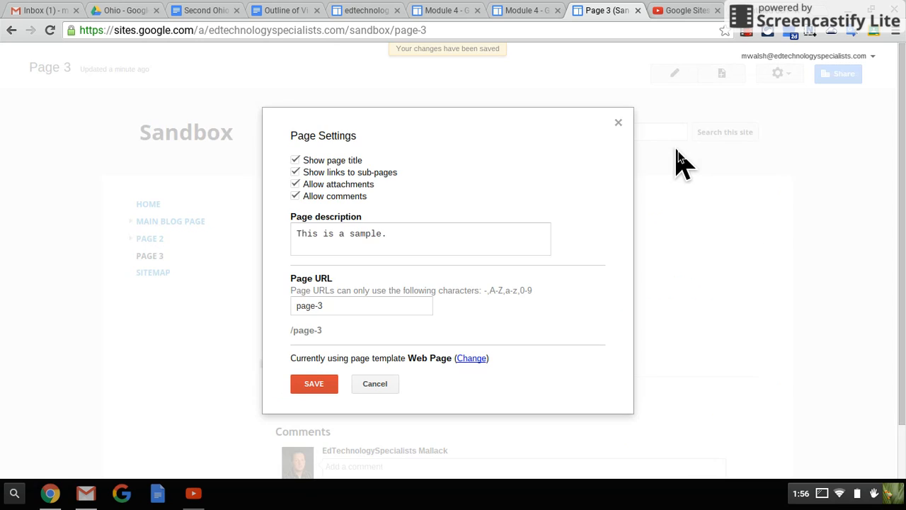
pyautogui.click(296, 198)
pyautogui.click(295, 185)
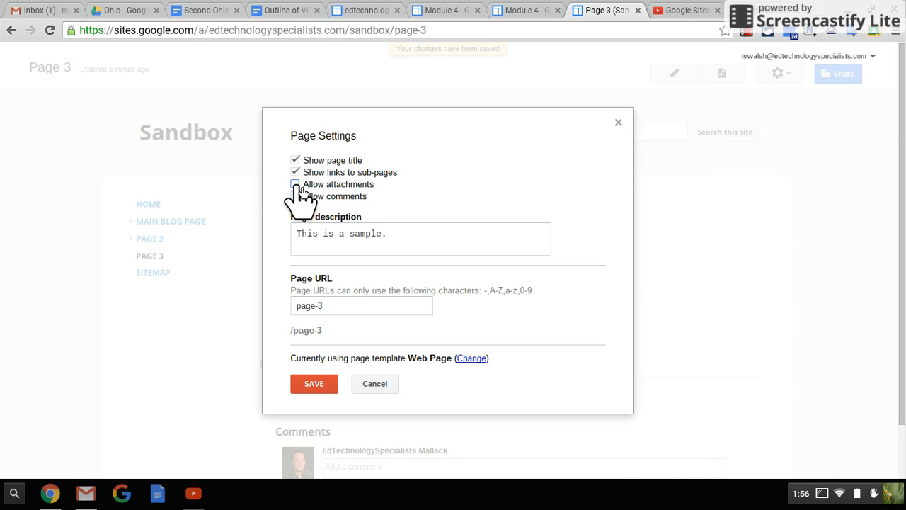
pyautogui.click(325, 386)
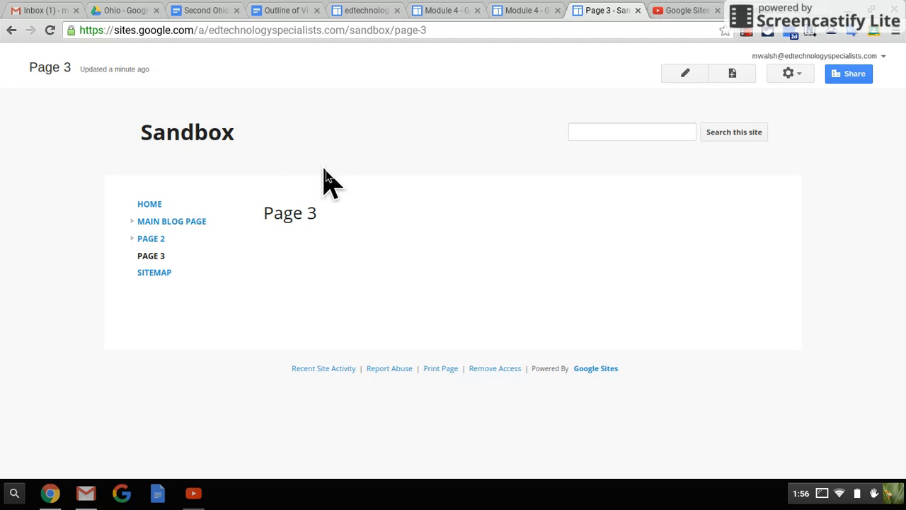
pyautogui.click(793, 71)
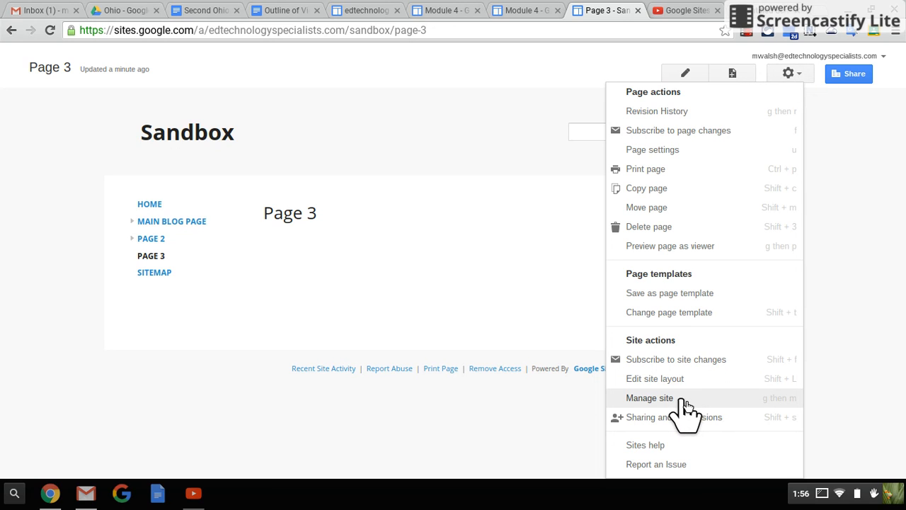
pyautogui.click(448, 306)
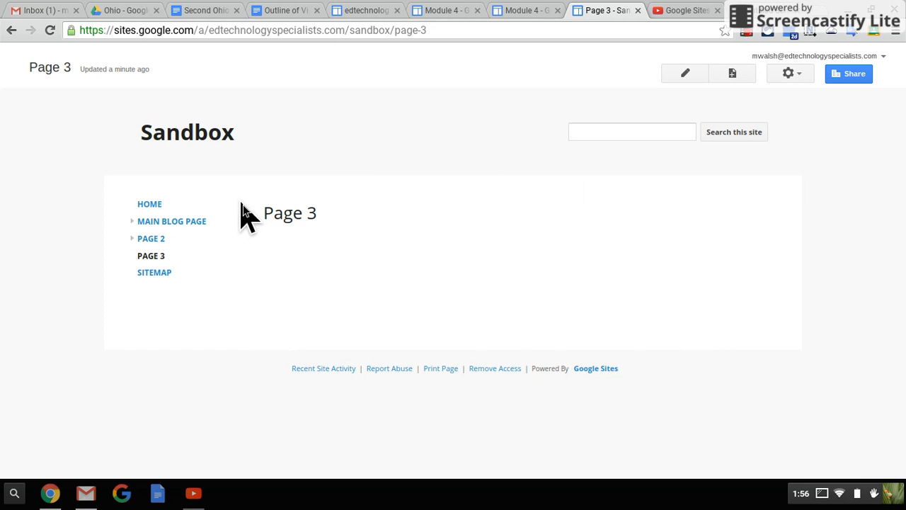
pyautogui.click(684, 82)
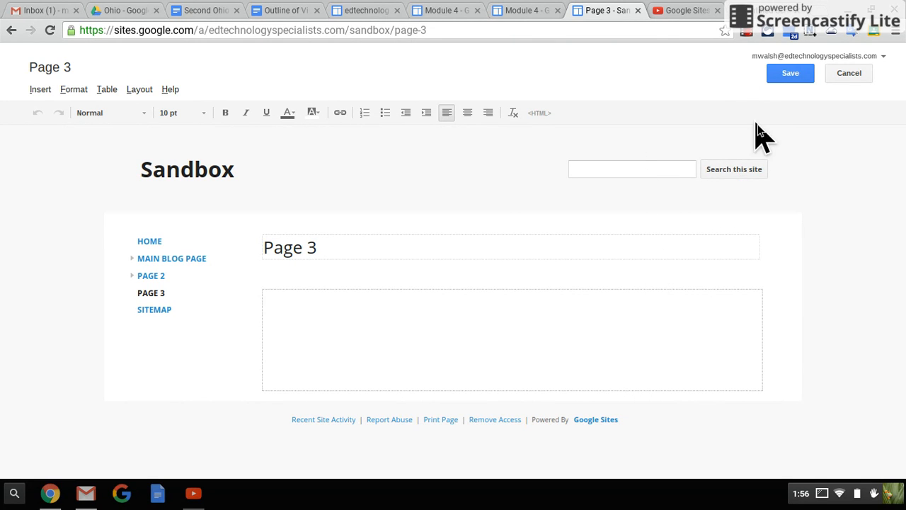
pyautogui.click(791, 74)
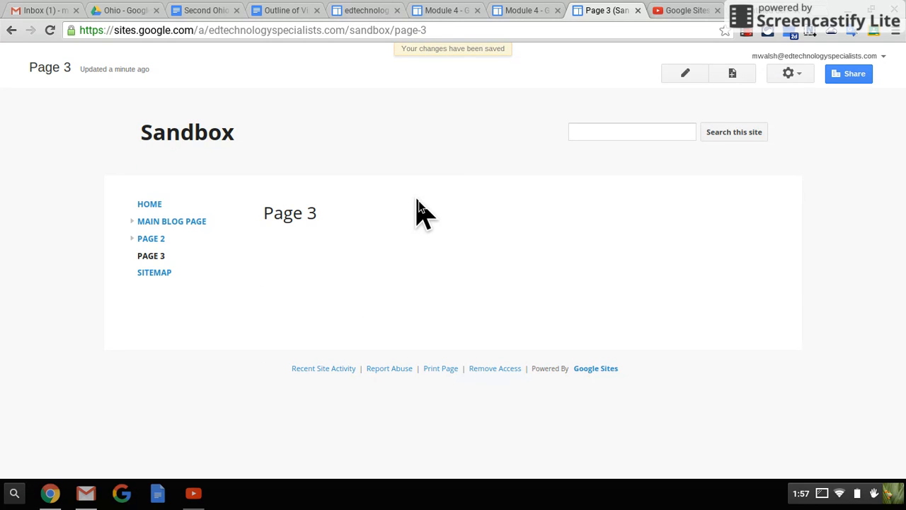
# Step: Enter the text "I type info." in the body of Page 3, keeping the simple one-column layout, and save the page
pyautogui.click(691, 80)
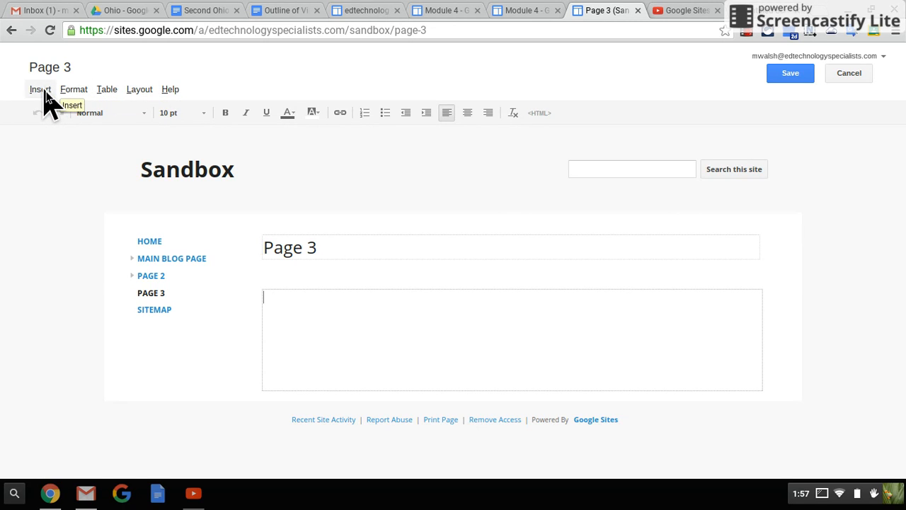
pyautogui.click(147, 96)
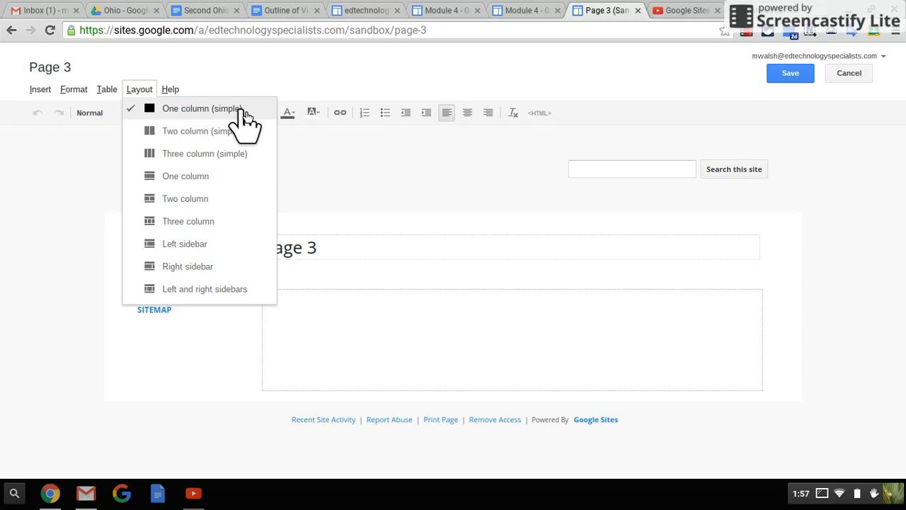
pyautogui.click(452, 333)
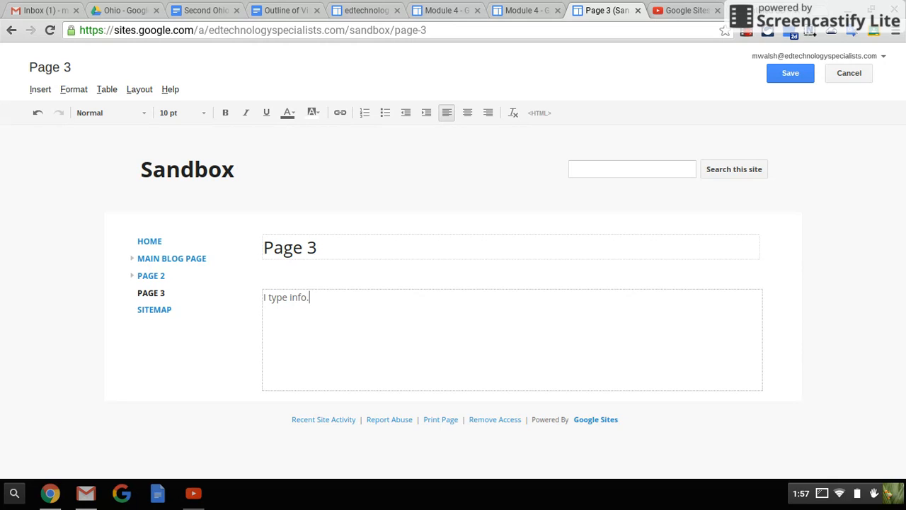
pyautogui.click(781, 77)
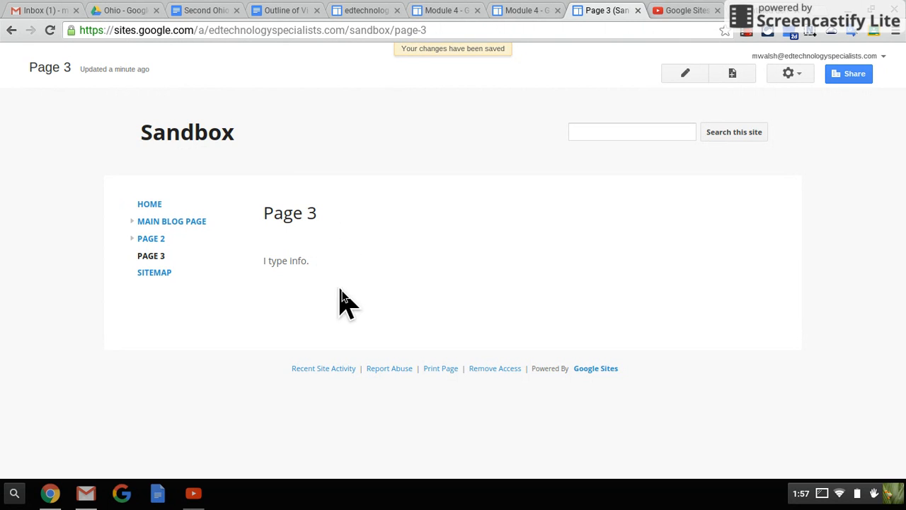
# Step: Change Page 3 to the Two column (simple) layout, enter ";alskjdf;lk" in the second column and save
pyautogui.click(685, 75)
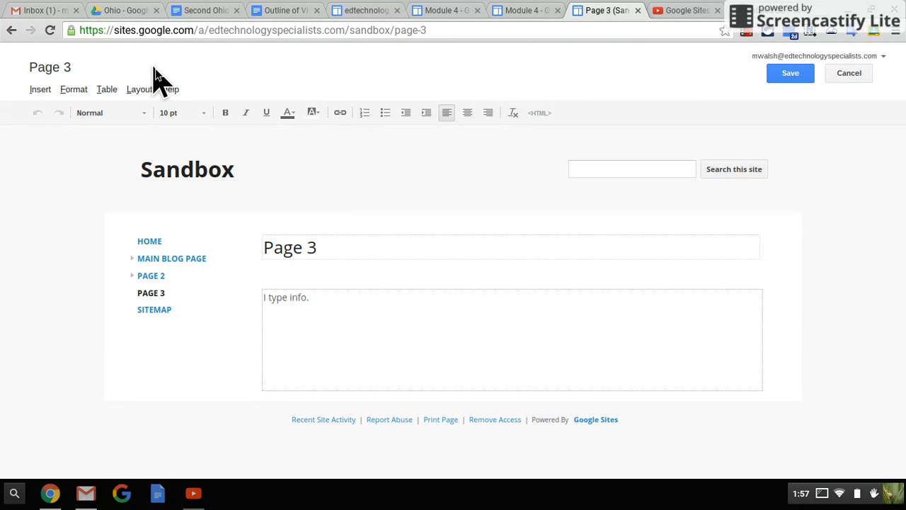
pyautogui.click(142, 87)
pyautogui.moveTo(171, 91)
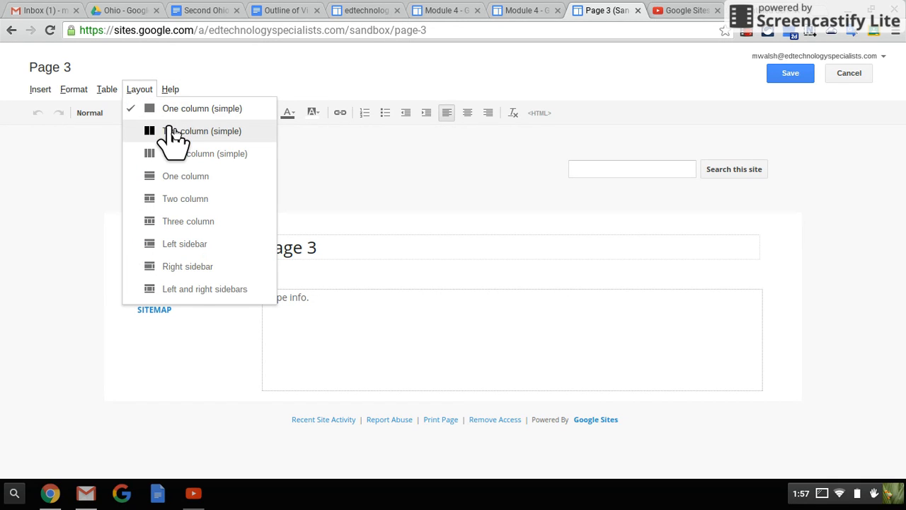
pyautogui.click(175, 132)
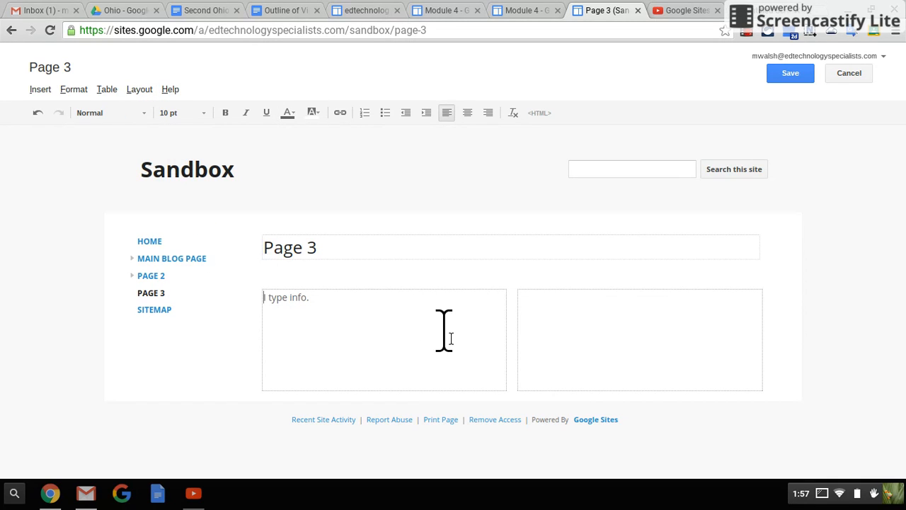
pyautogui.click(539, 322)
pyautogui.write(';alskjdf;lk')
pyautogui.click(790, 74)
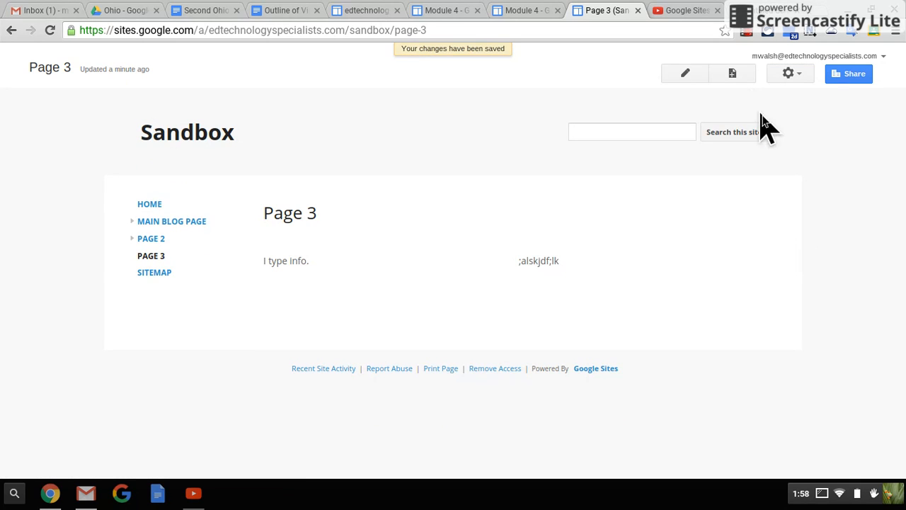
# Step: Change Page 3 to the Three column (simple) layout, enter "asdfasdf" in the third column and save
pyautogui.click(685, 74)
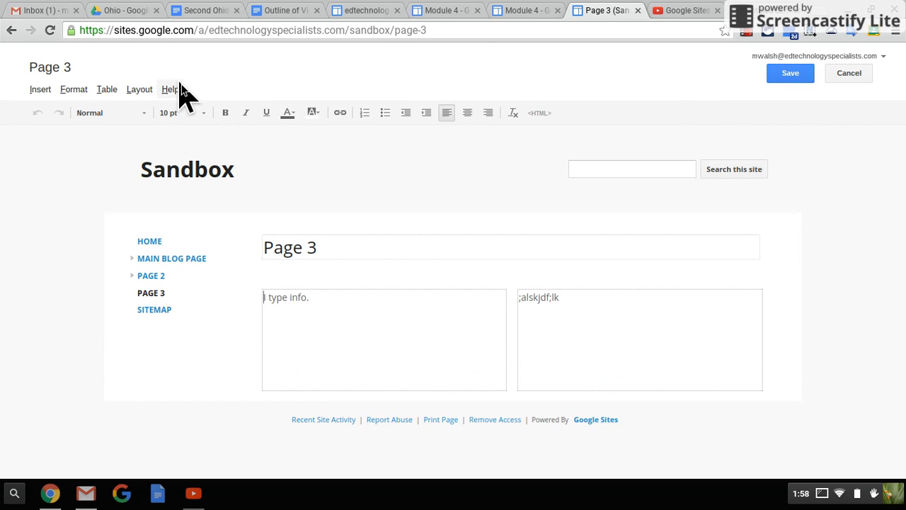
pyautogui.click(146, 90)
pyautogui.click(173, 153)
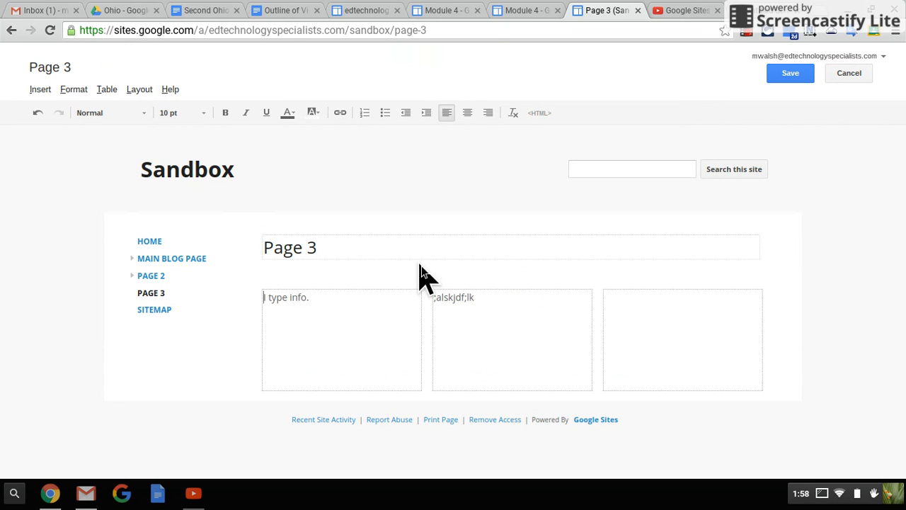
pyautogui.write('fasdf')
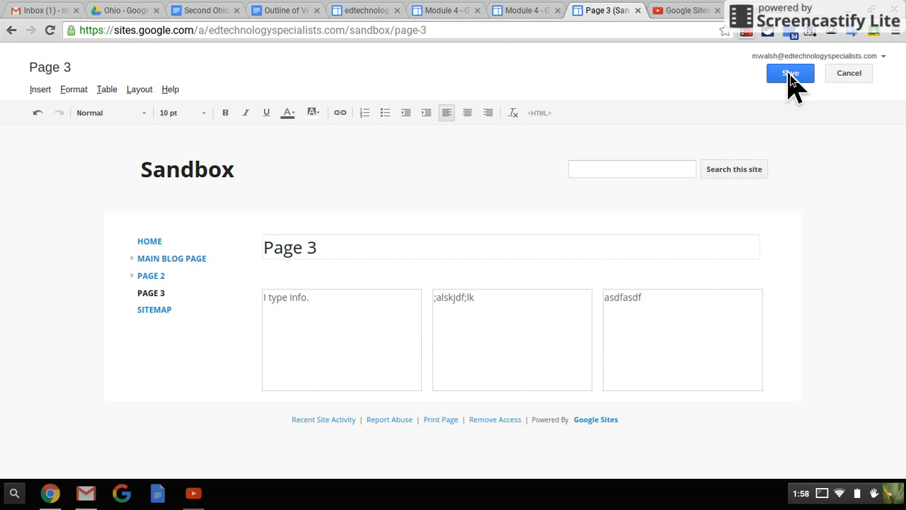
pyautogui.click(794, 79)
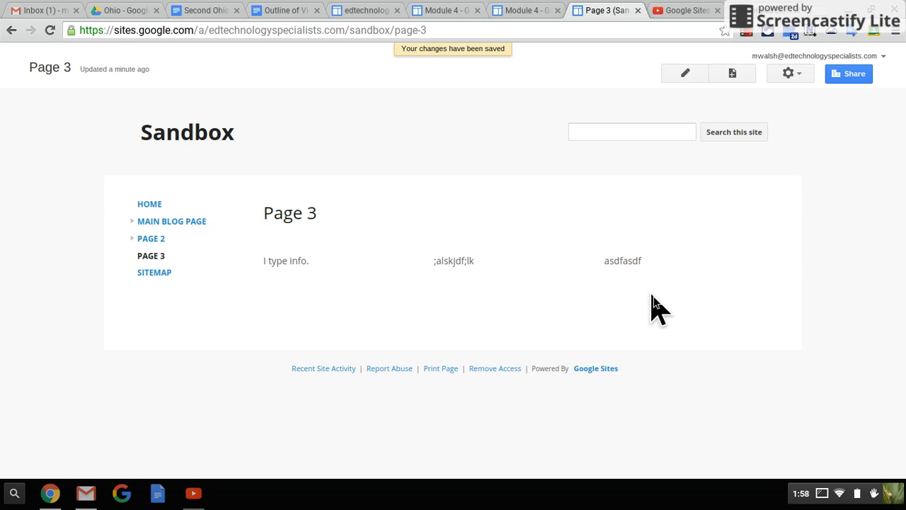
# Step: Apply the One column layout with header and footer areas to Page 3, fill them with "header" and "footer", and save
pyautogui.click(684, 75)
pyautogui.click(139, 89)
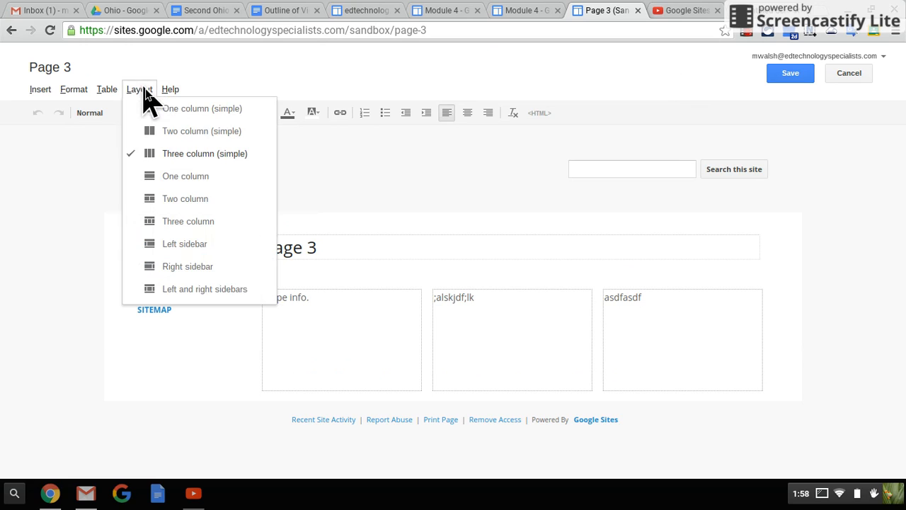
pyautogui.click(219, 179)
pyautogui.scroll(-1, 459, 314)
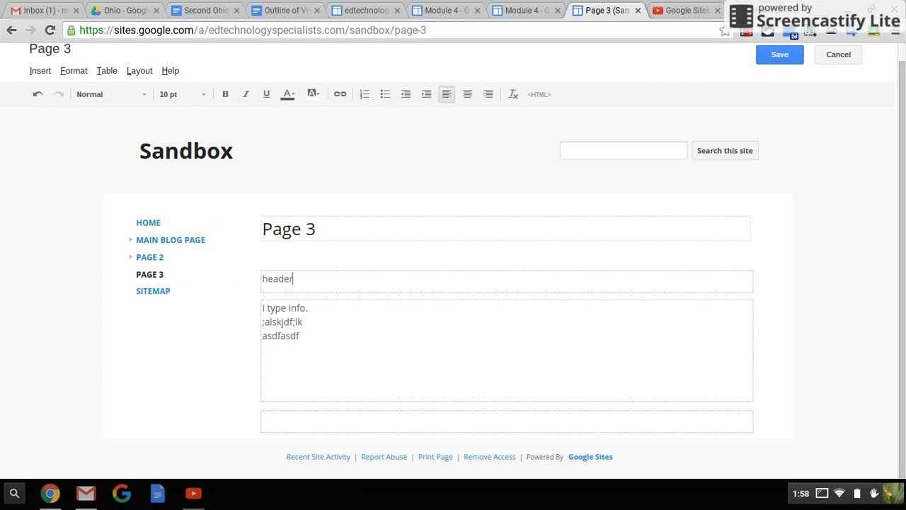
pyautogui.click(378, 415)
pyautogui.write('footer')
pyautogui.click(782, 58)
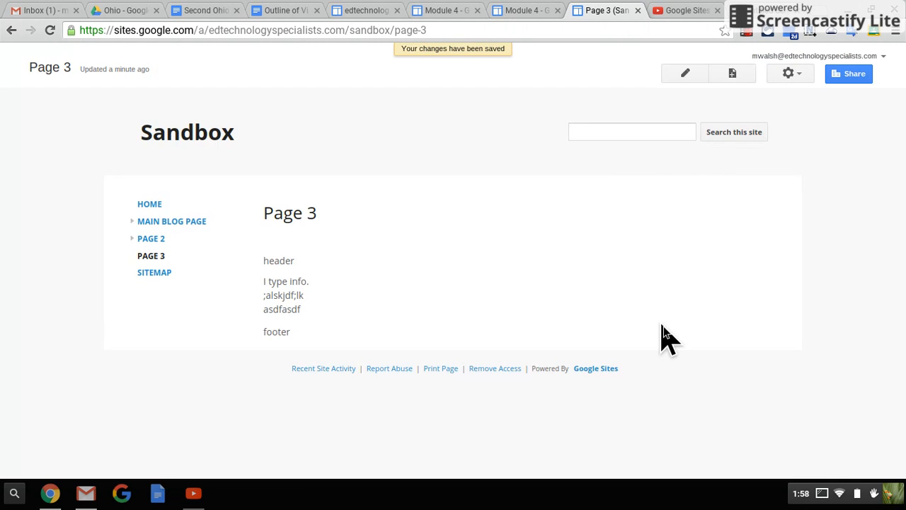
# Step: Switch Page 3 to the Two column layout with header and footer, enter "yea yea yea" in the second column and save
pyautogui.click(688, 75)
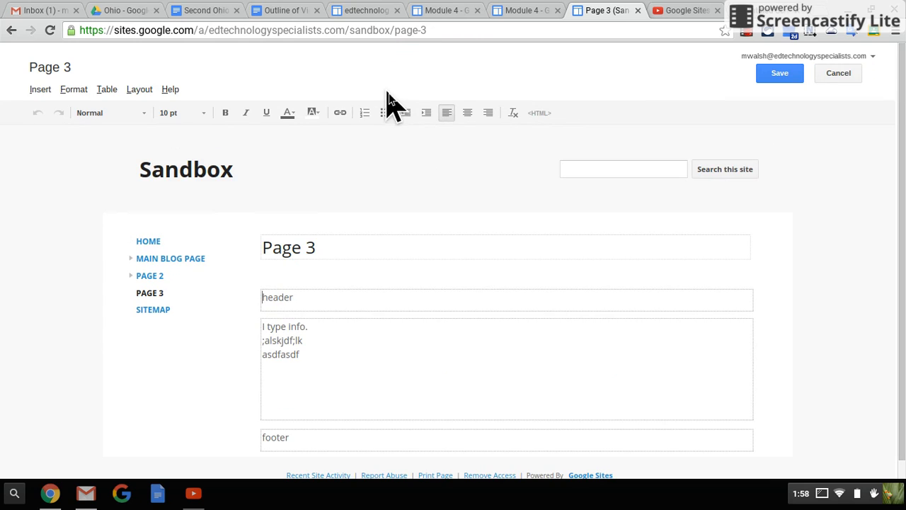
pyautogui.click(140, 89)
pyautogui.click(184, 202)
pyautogui.click(618, 351)
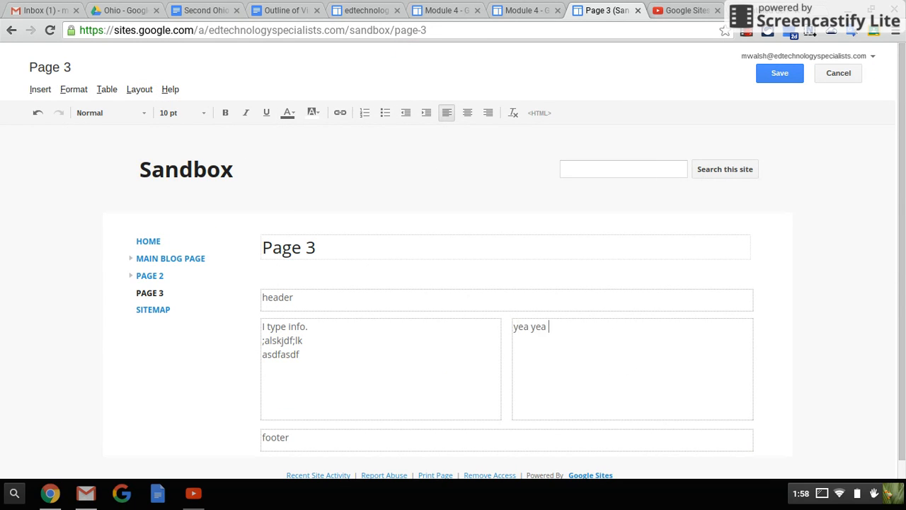
pyautogui.click(779, 76)
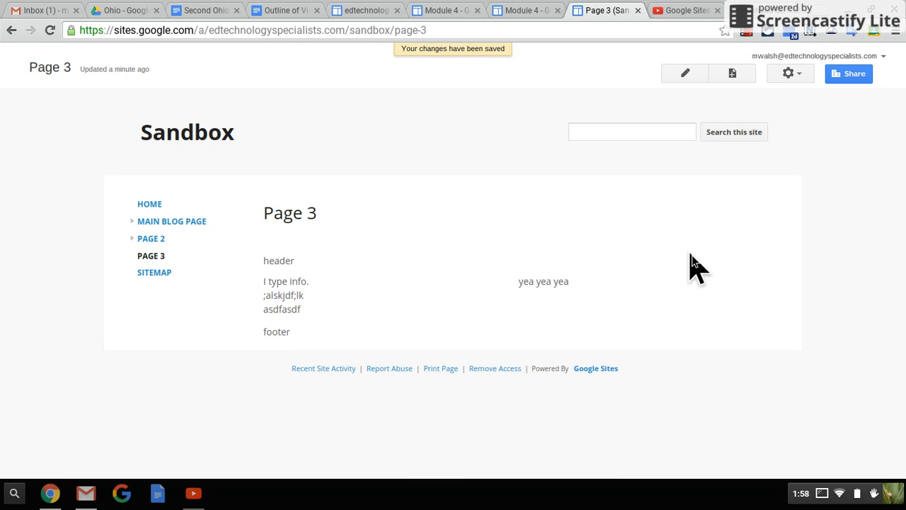
# Step: Switch Page 3 to the Three column layout with header and footer, enter "fasdfasdfa" in the third column and save
pyautogui.click(686, 74)
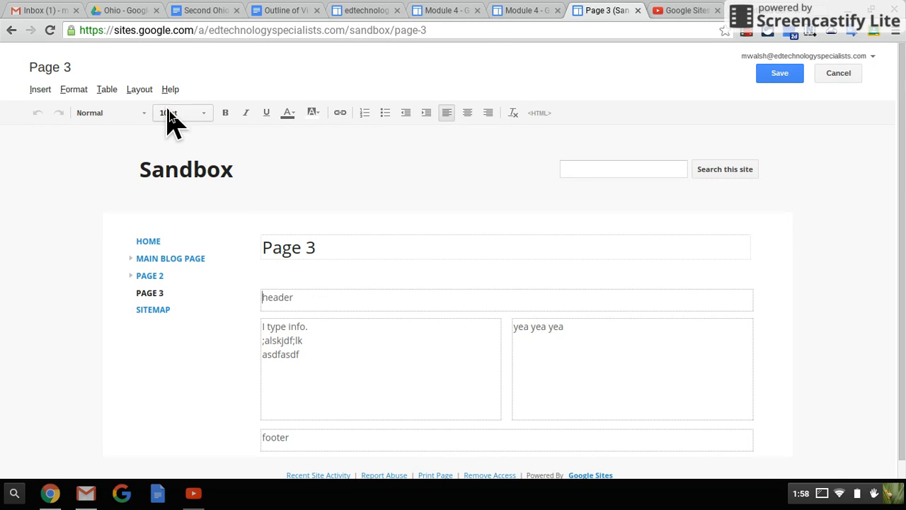
pyautogui.click(145, 92)
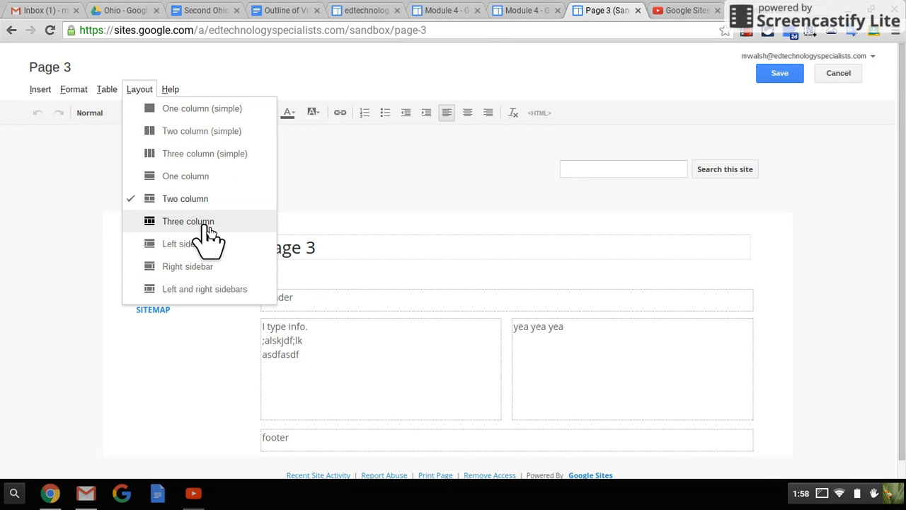
pyautogui.click(211, 228)
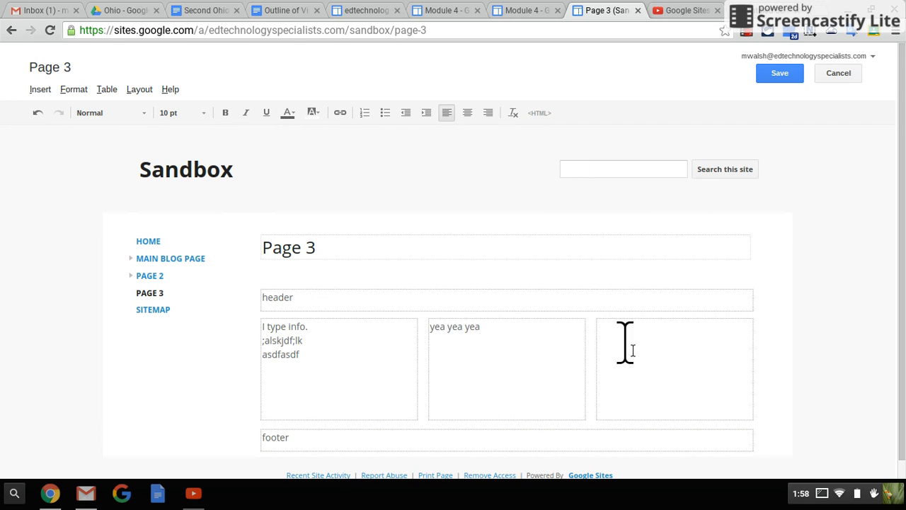
pyautogui.write('asdfasdfa')
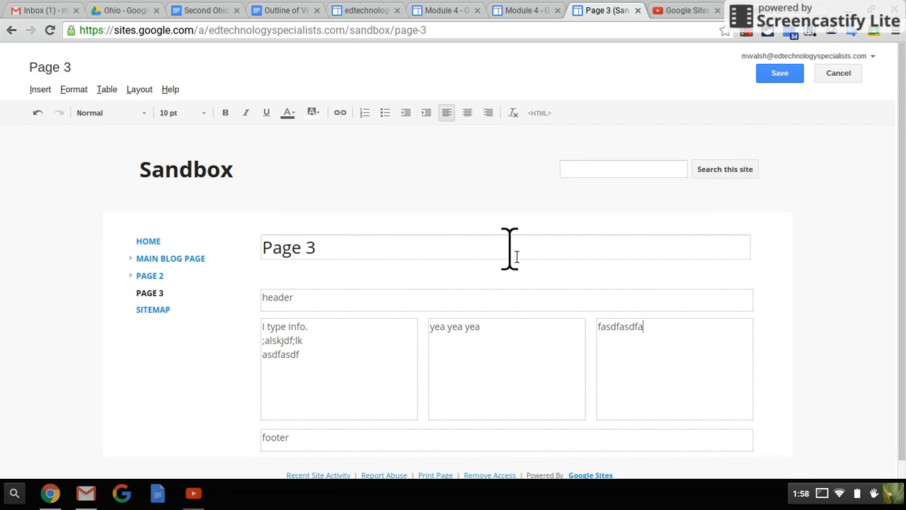
pyautogui.click(779, 74)
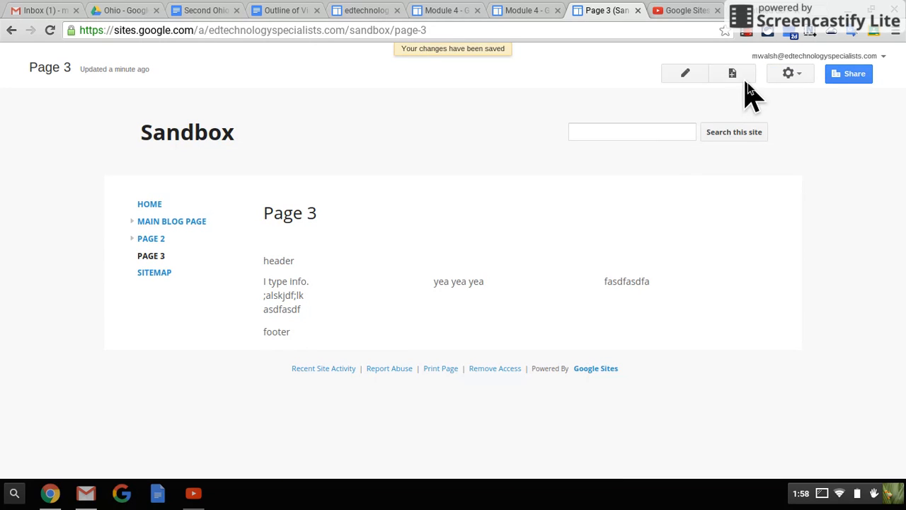
# Step: Change Page 3 to the Left sidebar layout and save the page
pyautogui.click(686, 79)
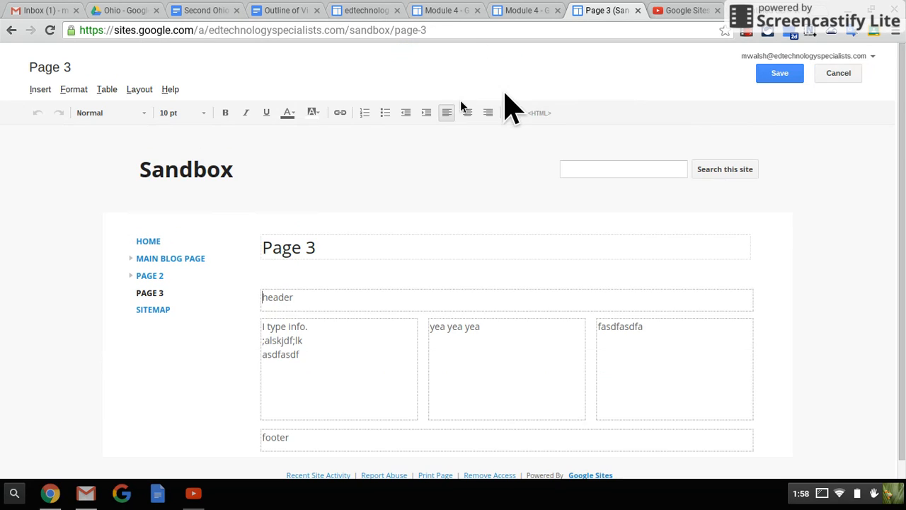
pyautogui.click(141, 90)
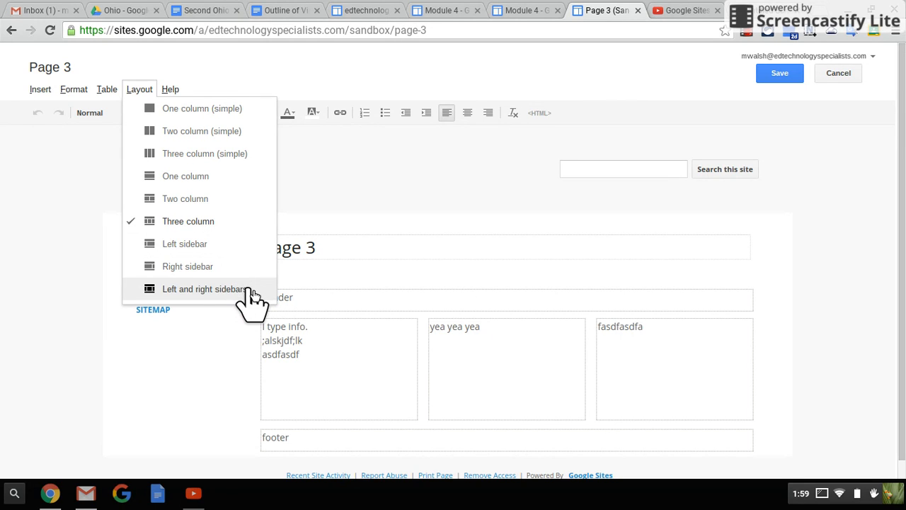
pyautogui.click(198, 245)
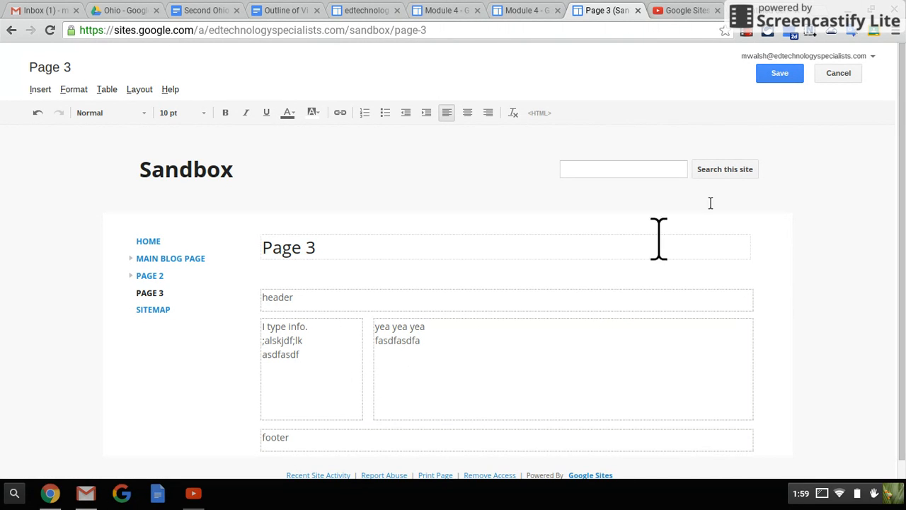
pyautogui.click(776, 56)
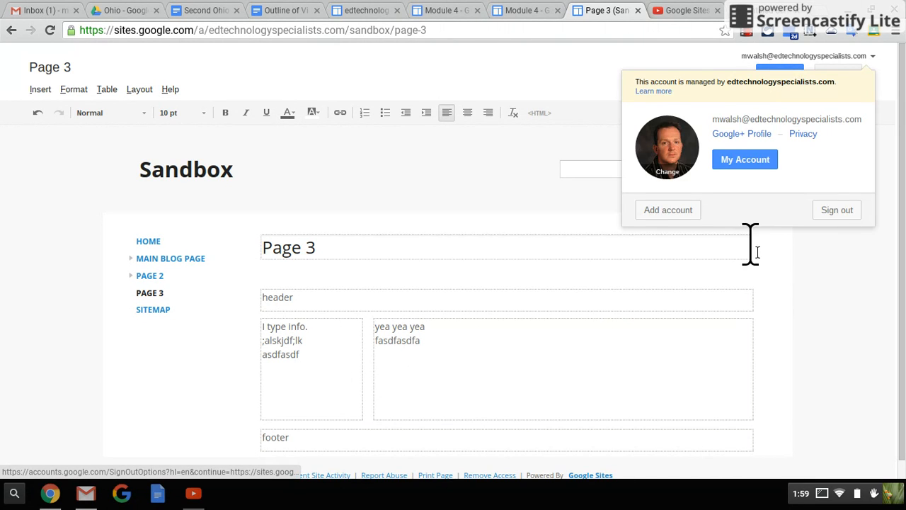
pyautogui.click(705, 326)
pyautogui.click(776, 75)
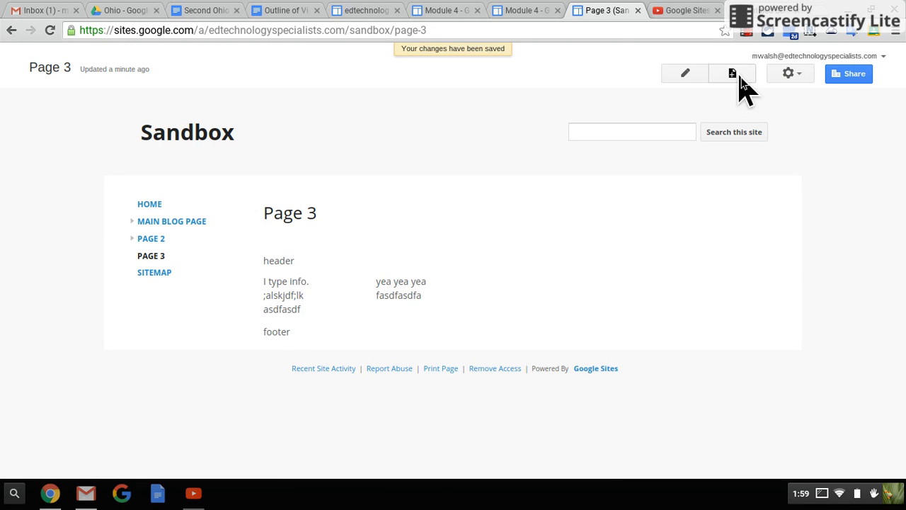
# Step: Append "al;sdkjf a;ksjdf ;aksdjf j fa;lskdjf ;askdjf ;askdjf ;askdjf ;askdjf ;as" to the first line of Page 3's wide column and save
pyautogui.click(681, 84)
pyautogui.click(499, 329)
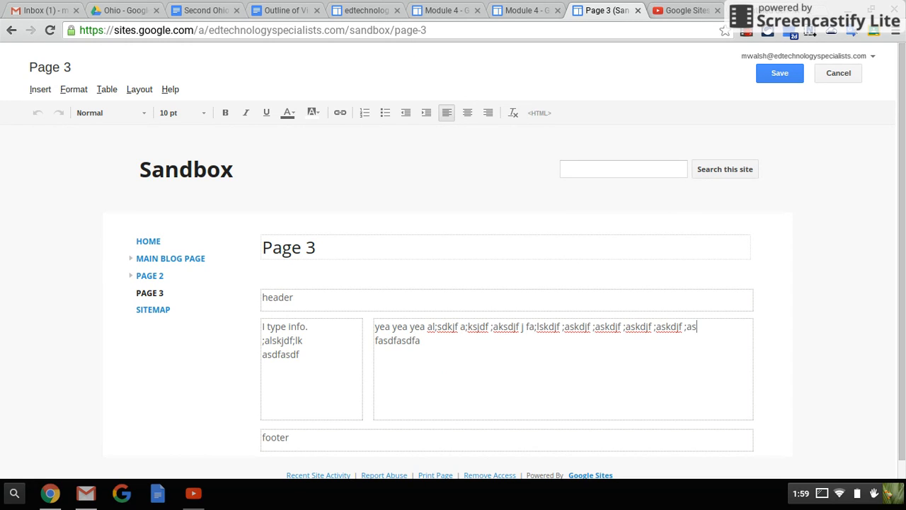
pyautogui.click(764, 75)
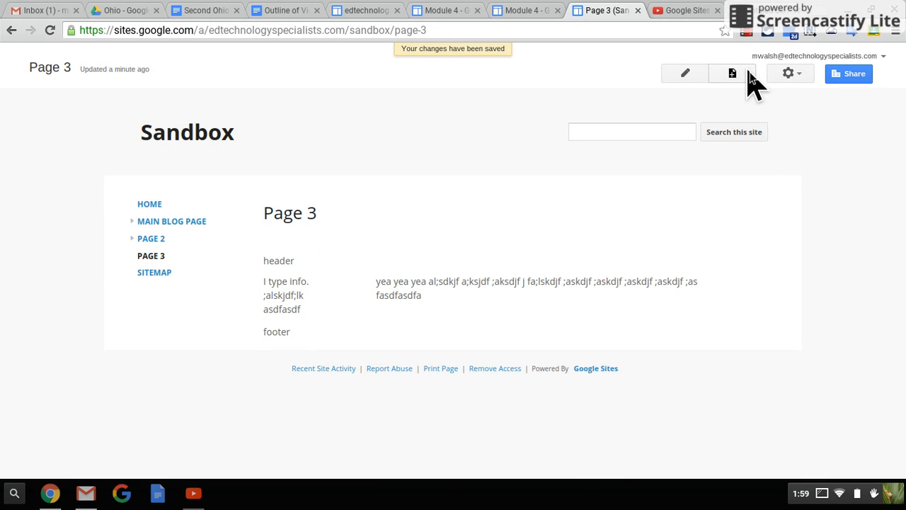
# Step: Switch Page 3 to the Left and right sidebars layout, enter "lfkjas; dkfj a;sdfasf" in the right sidebar and save
pyautogui.click(684, 71)
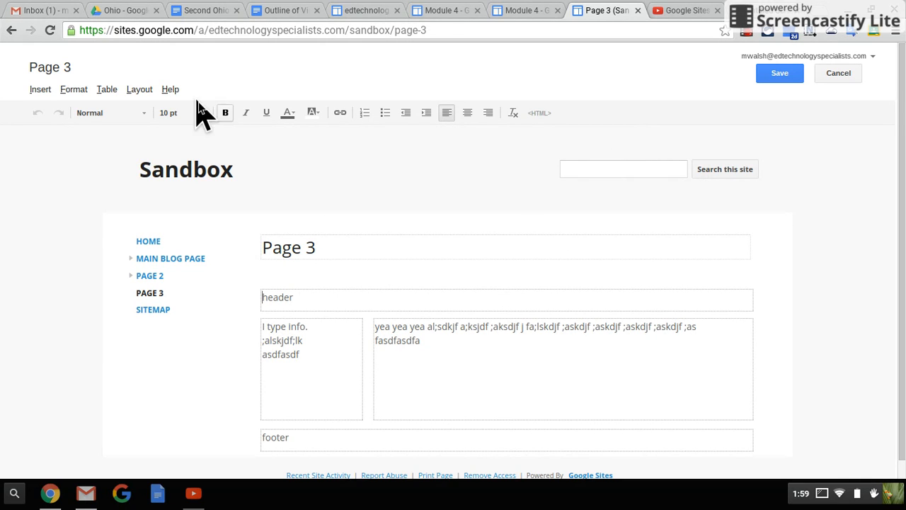
pyautogui.click(141, 91)
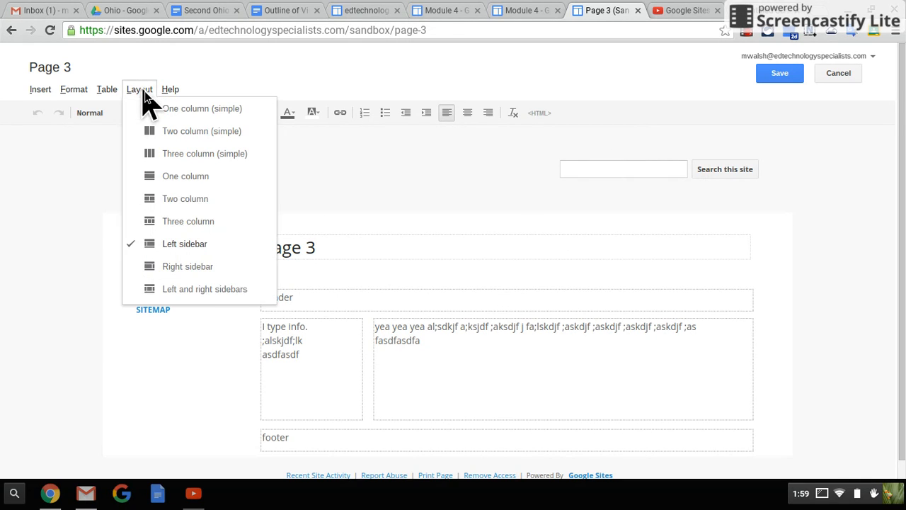
pyautogui.click(244, 301)
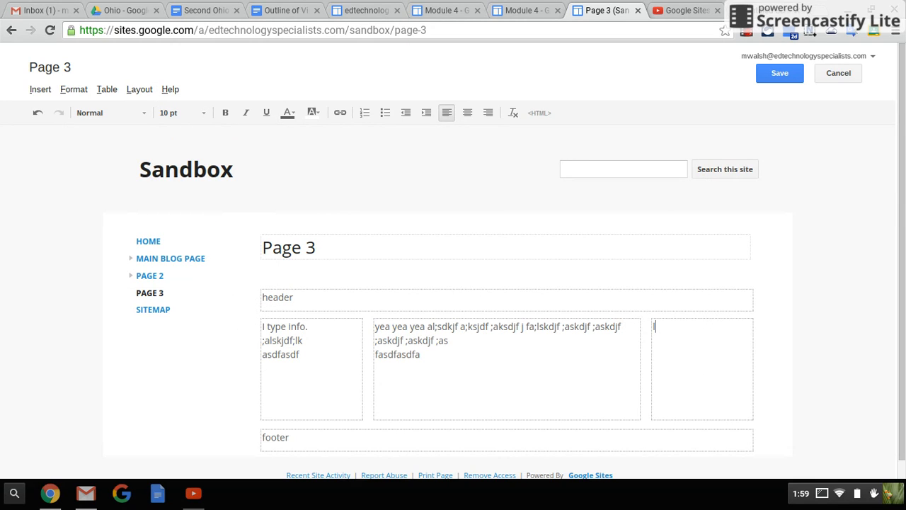
pyautogui.write('fkjas; dkfj a;sdfasf')
pyautogui.click(785, 71)
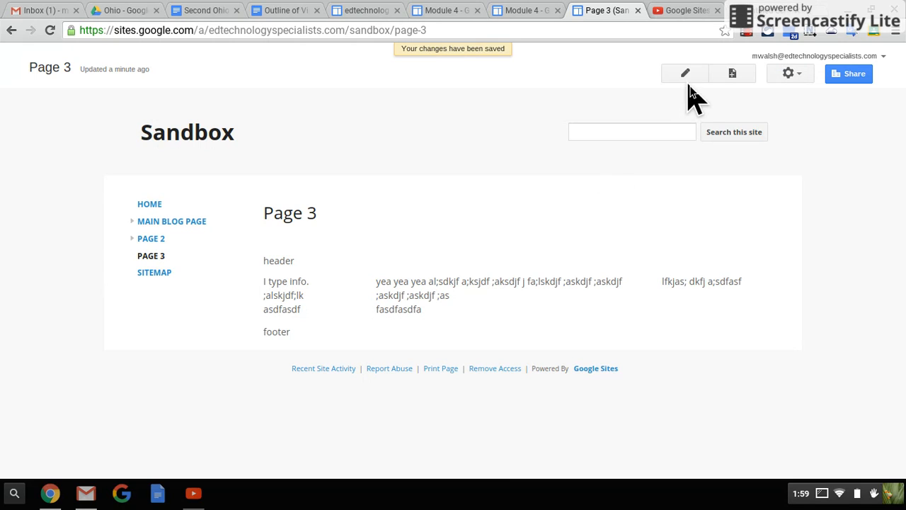
# Step: Edit Page 3 and set the "header" text to 18 pt in the Georgia font
pyautogui.click(686, 80)
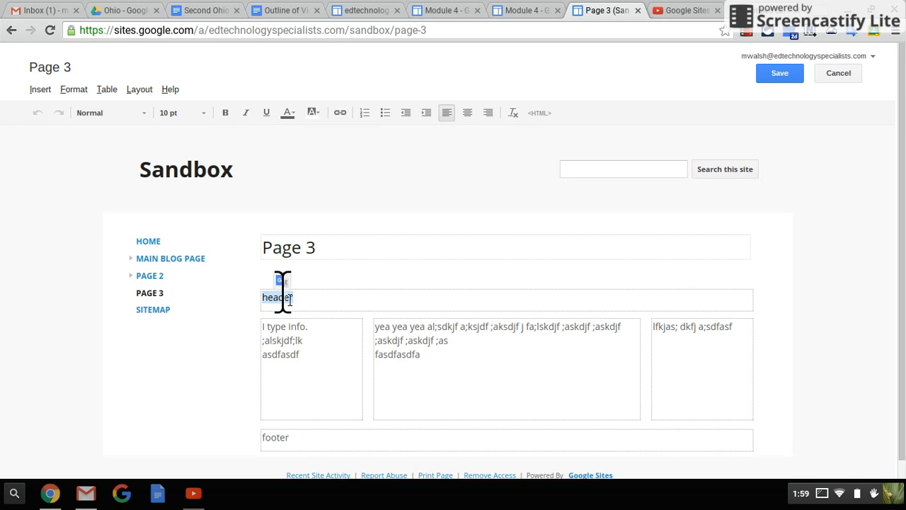
pyautogui.click(200, 117)
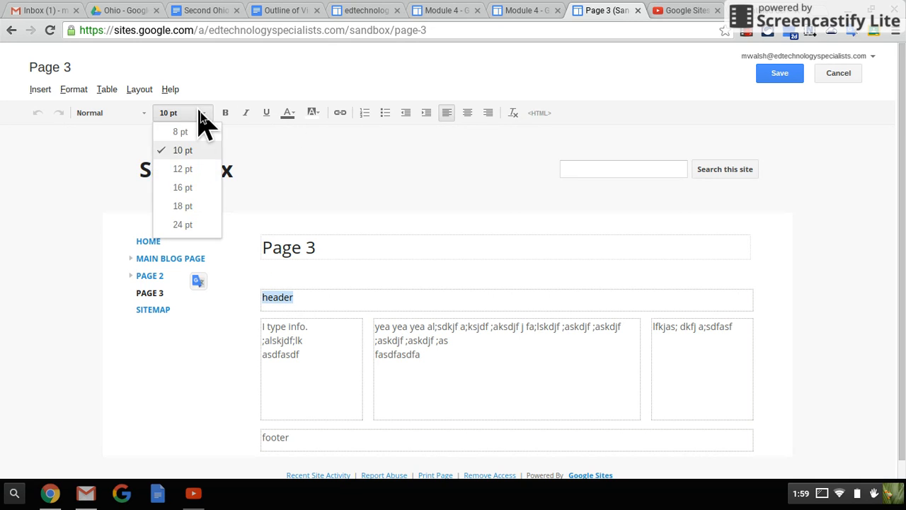
pyautogui.click(192, 169)
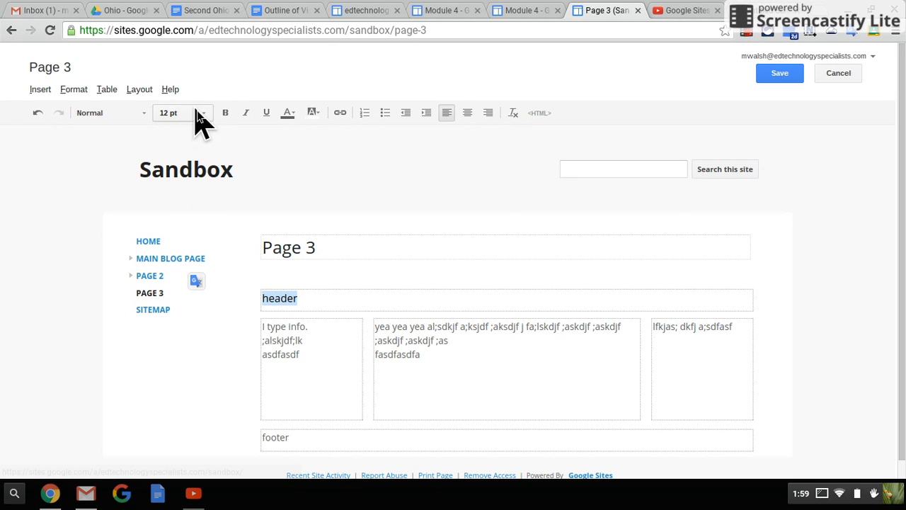
pyautogui.click(200, 115)
pyautogui.click(193, 206)
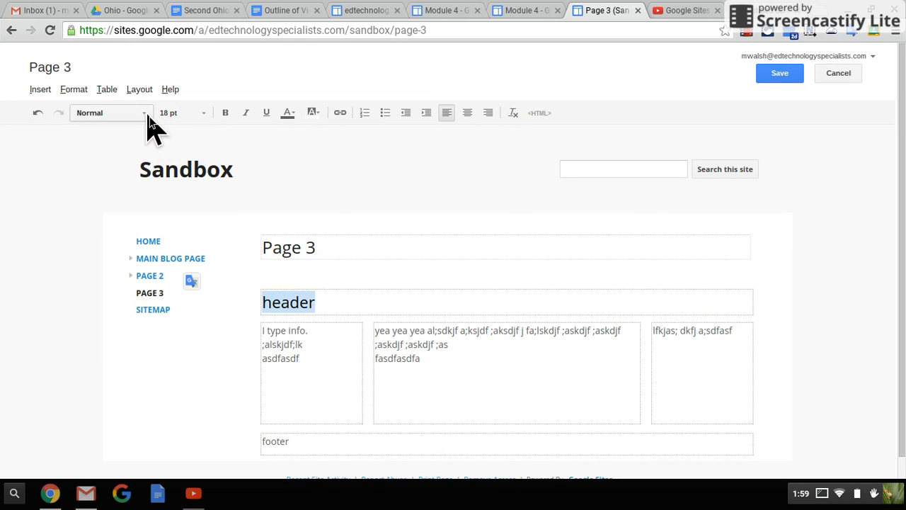
pyautogui.click(145, 114)
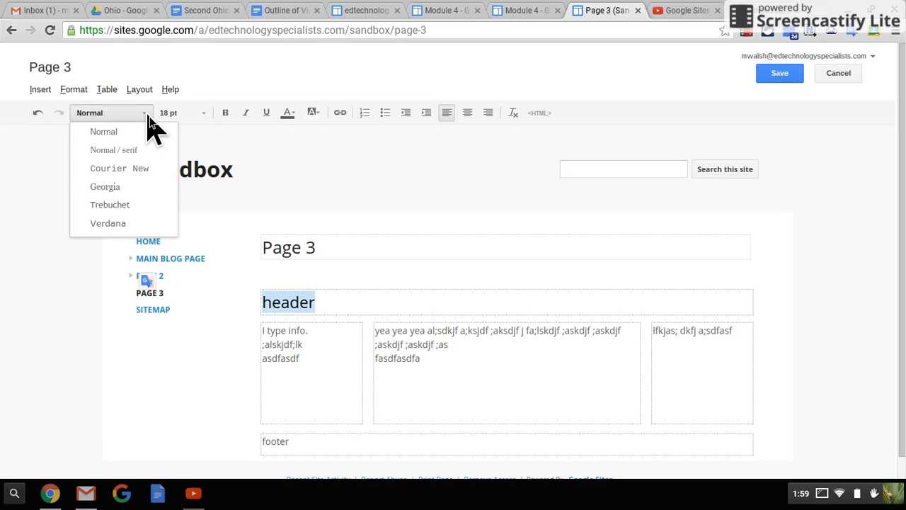
pyautogui.click(129, 187)
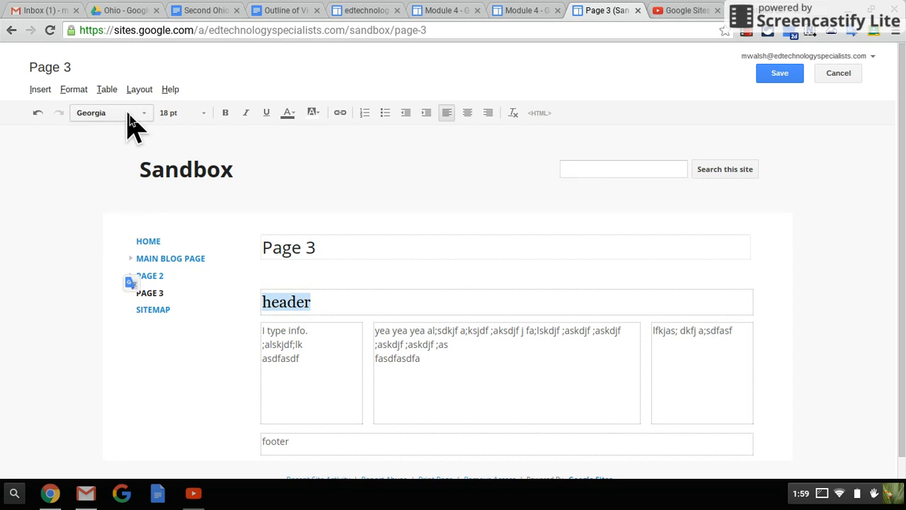
# Step: Make the "header" text bold, italic and underlined, with red text colour and a blue highlight
pyautogui.click(224, 114)
pyautogui.click(243, 114)
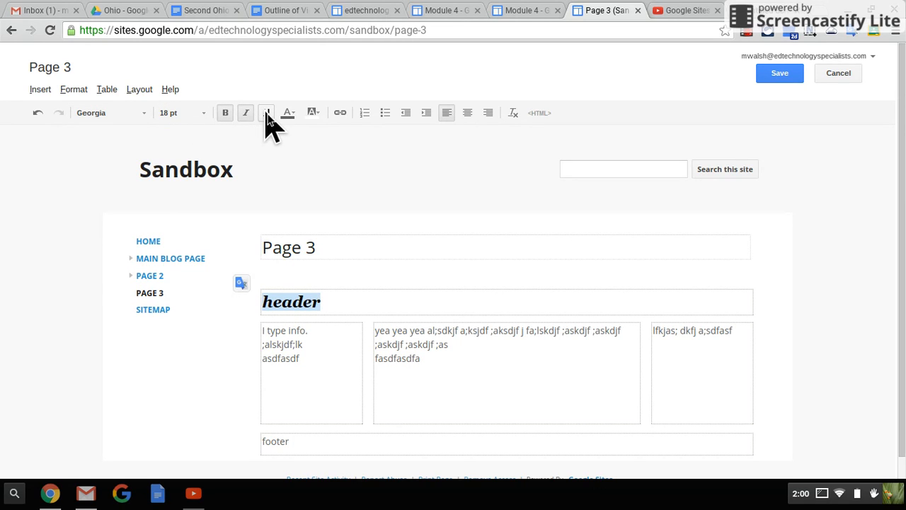
pyautogui.click(268, 114)
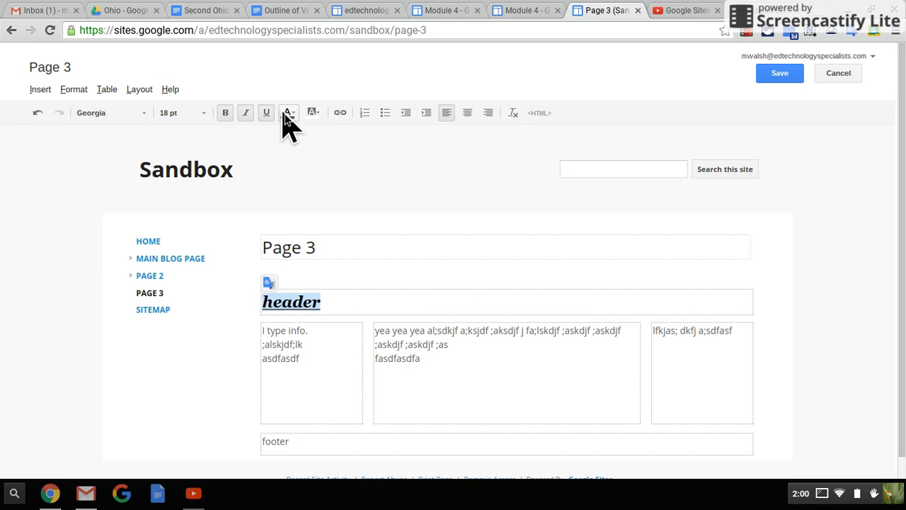
pyautogui.click(289, 113)
pyautogui.click(288, 141)
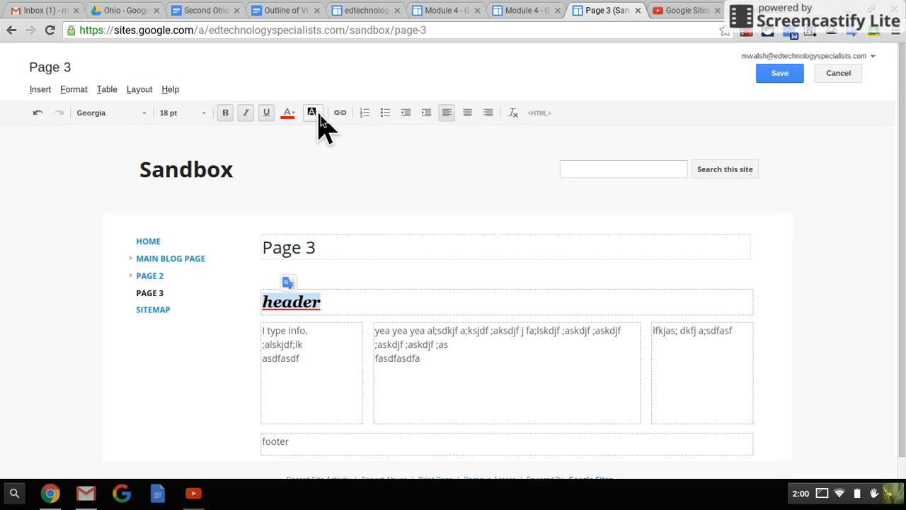
pyautogui.click(313, 113)
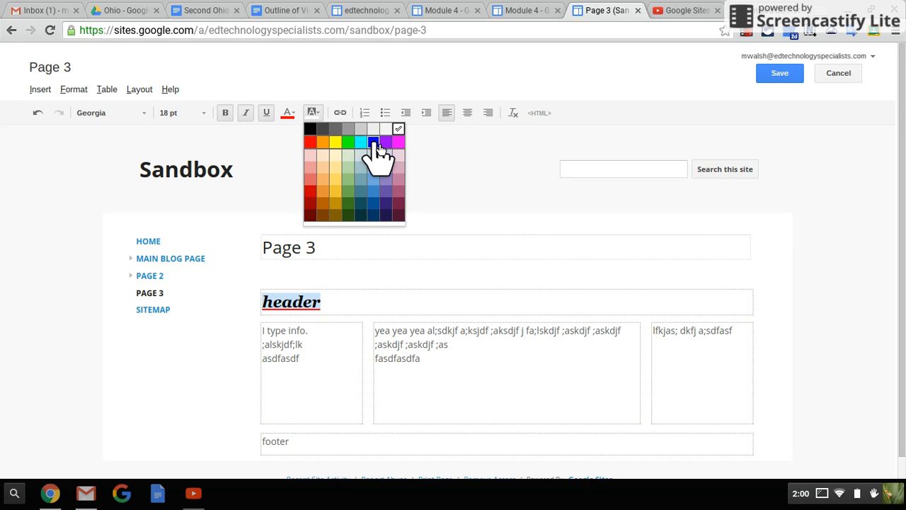
pyautogui.click(373, 142)
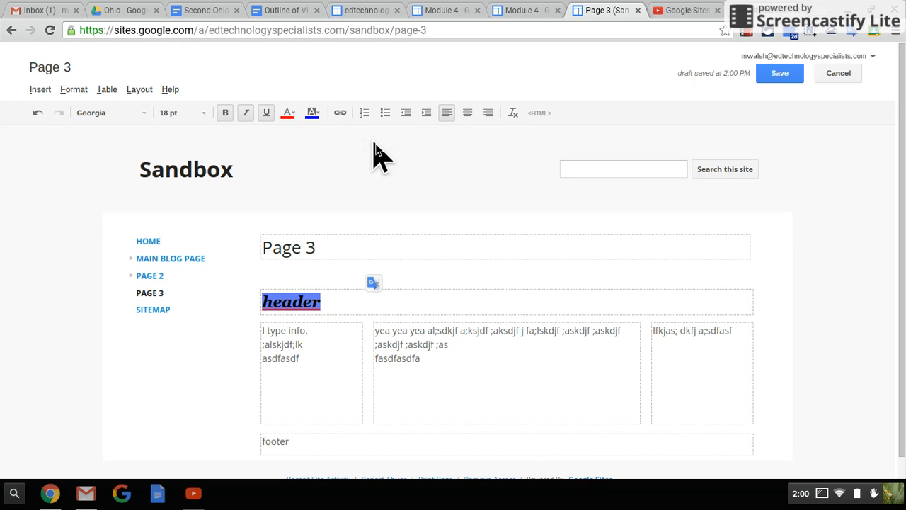
pyautogui.click(439, 303)
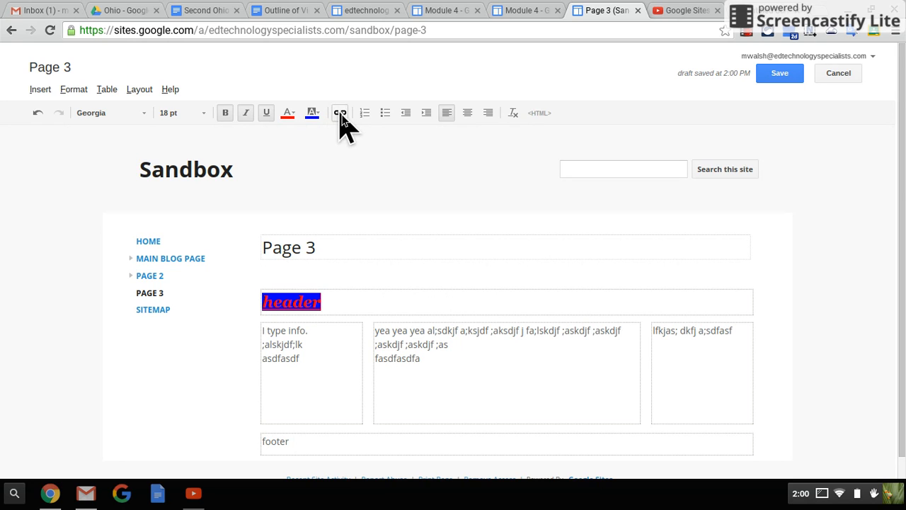
# Step: Start creating a link on the "header" text and review the Web address, Apps Script and Sites page link types
pyautogui.doubleClick(297, 302)
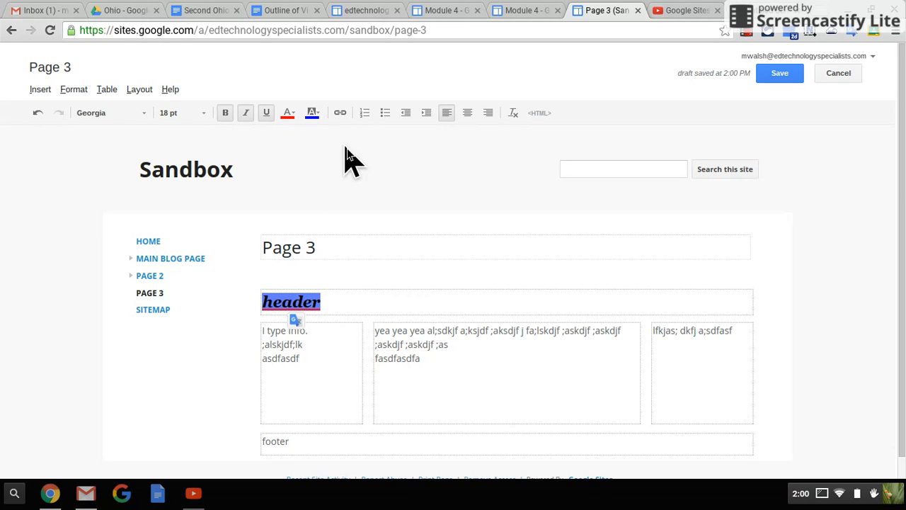
pyautogui.click(341, 115)
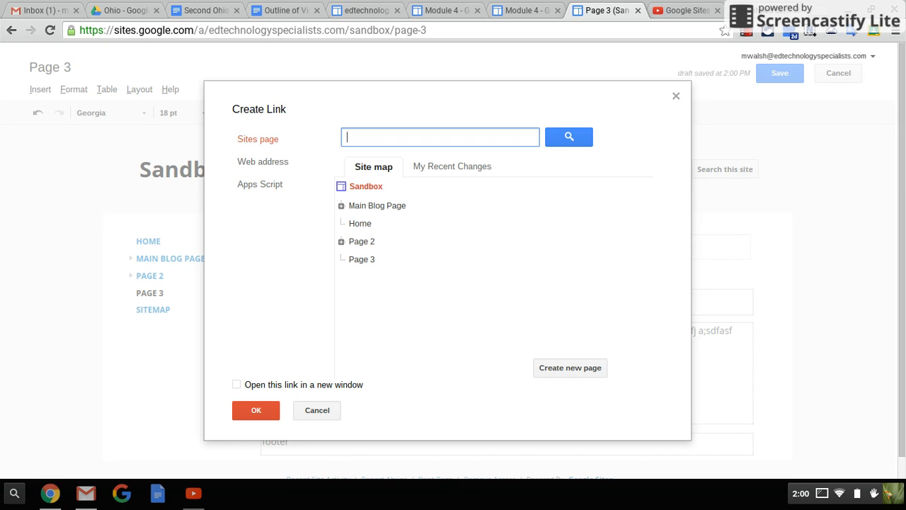
pyautogui.click(259, 162)
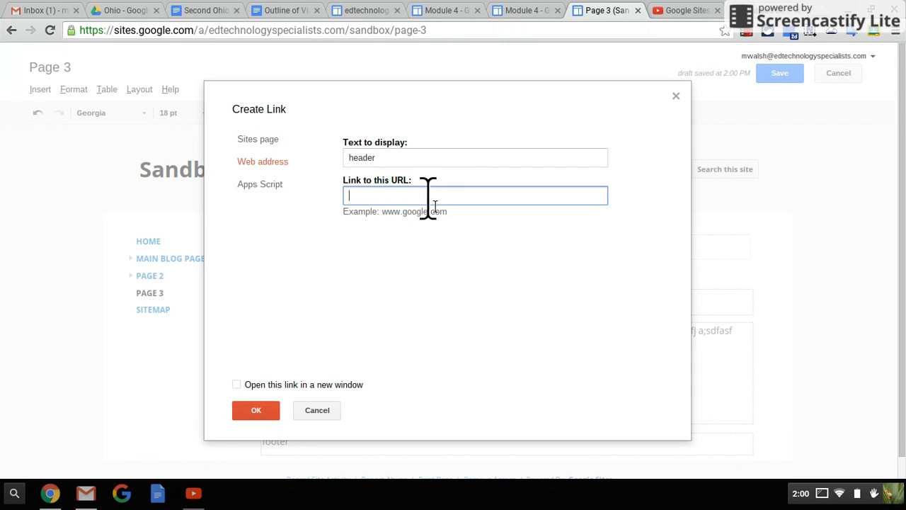
pyautogui.click(280, 190)
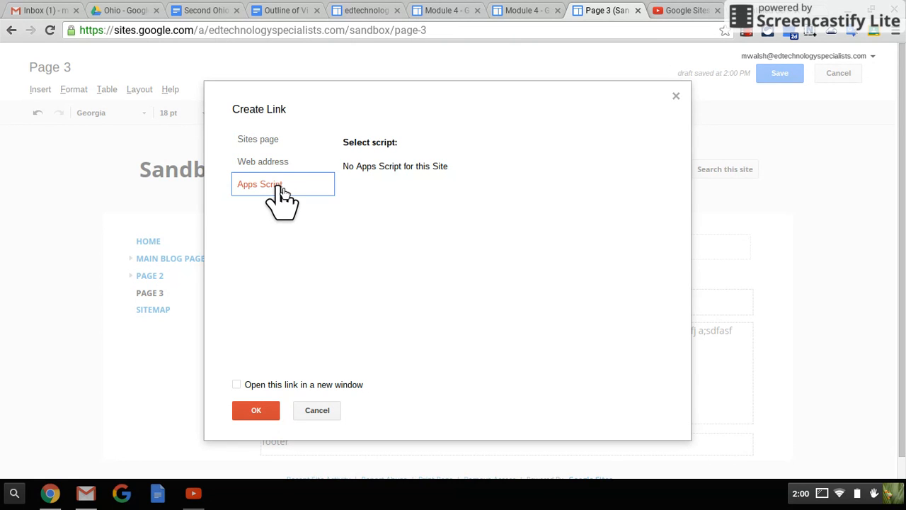
pyautogui.click(263, 140)
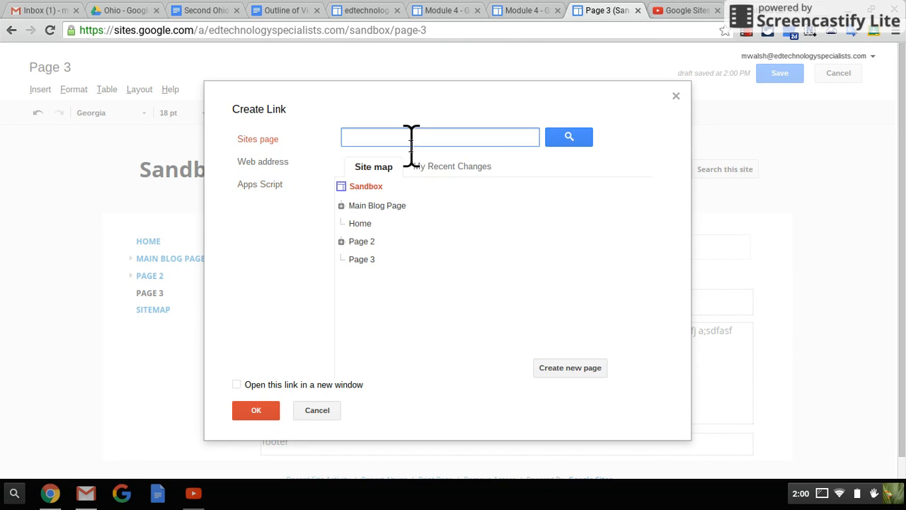
# Step: Try to link the "header" text to a Sites page by entering "page 3" as the target
pyautogui.click(569, 139)
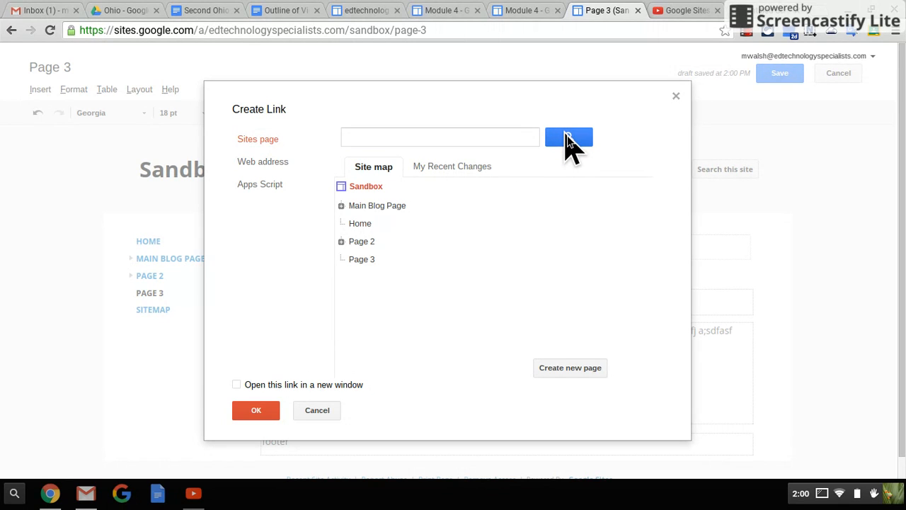
pyautogui.click(480, 141)
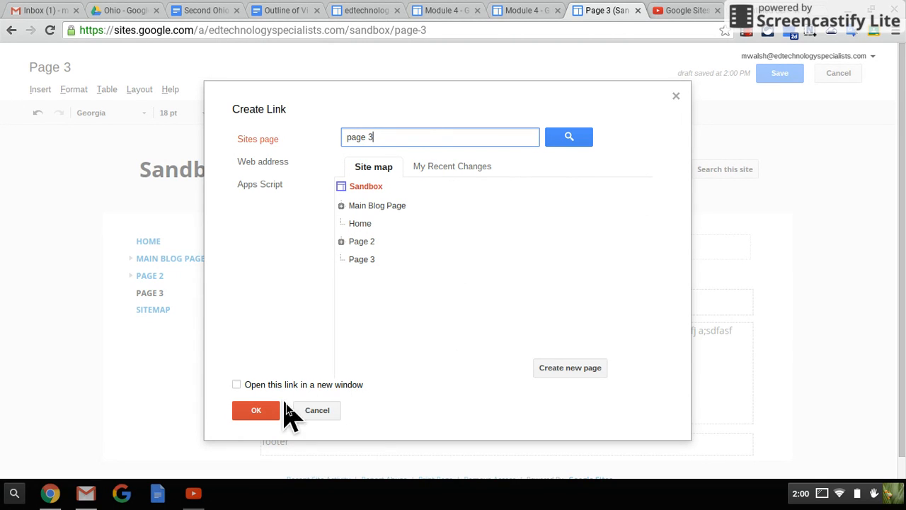
pyautogui.click(267, 413)
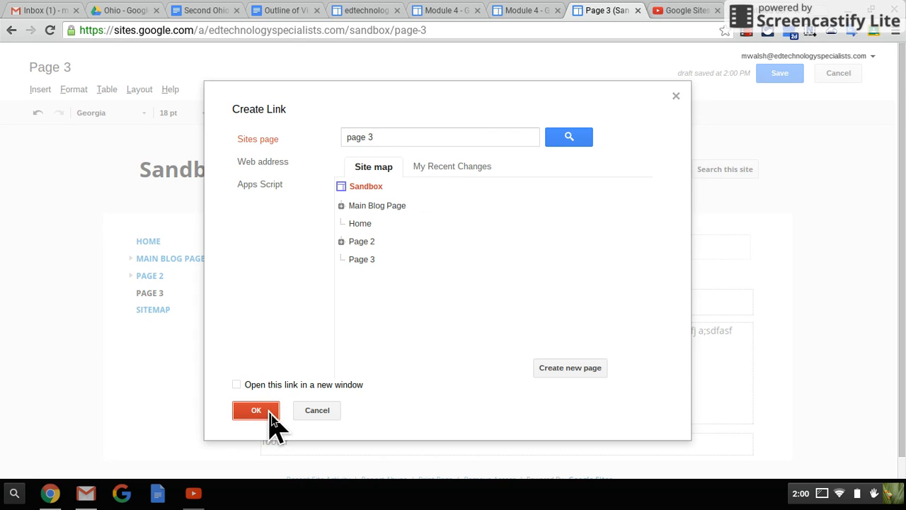
pyautogui.click(460, 136)
pyautogui.click(252, 412)
# Step: Search the site for "page 2", link the "header" text to Page 2 and save the page
pyautogui.click(418, 134)
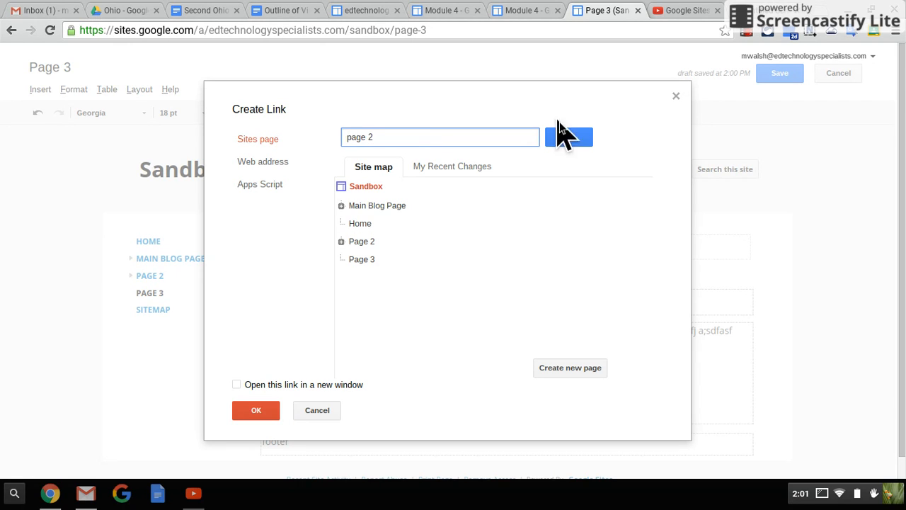
pyautogui.click(575, 140)
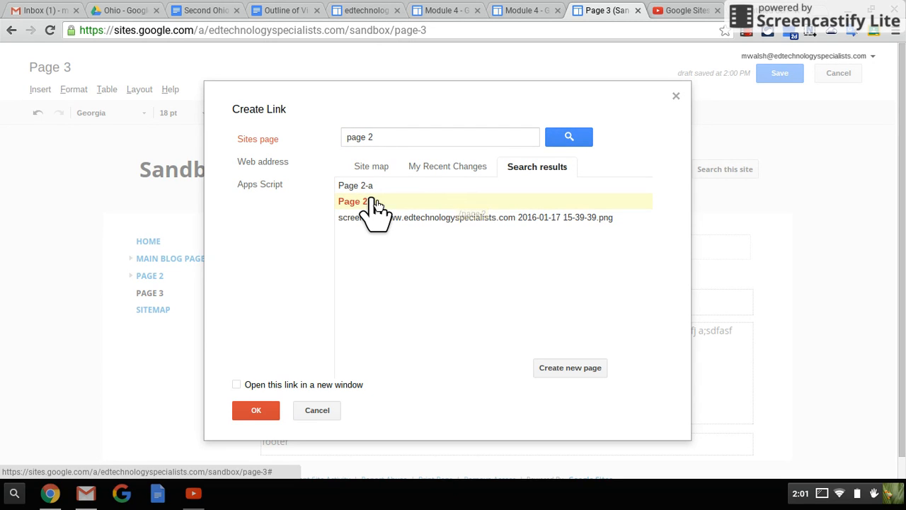
pyautogui.click(256, 411)
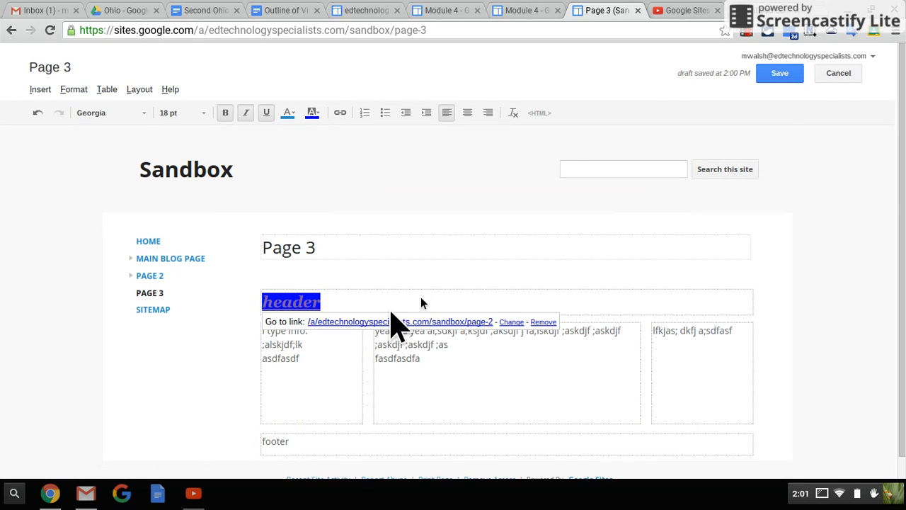
pyautogui.click(781, 76)
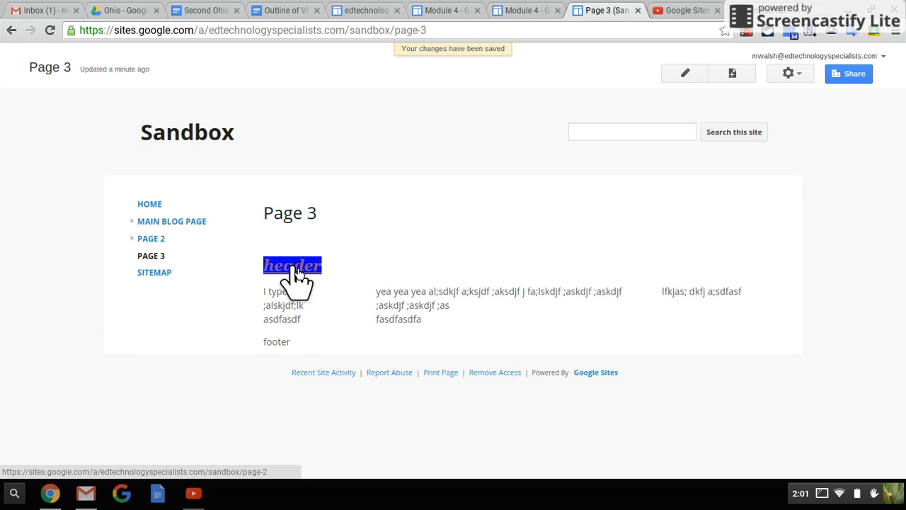
# Step: Test the "header" link to Page 2, and return to Page 3
pyautogui.click(296, 271)
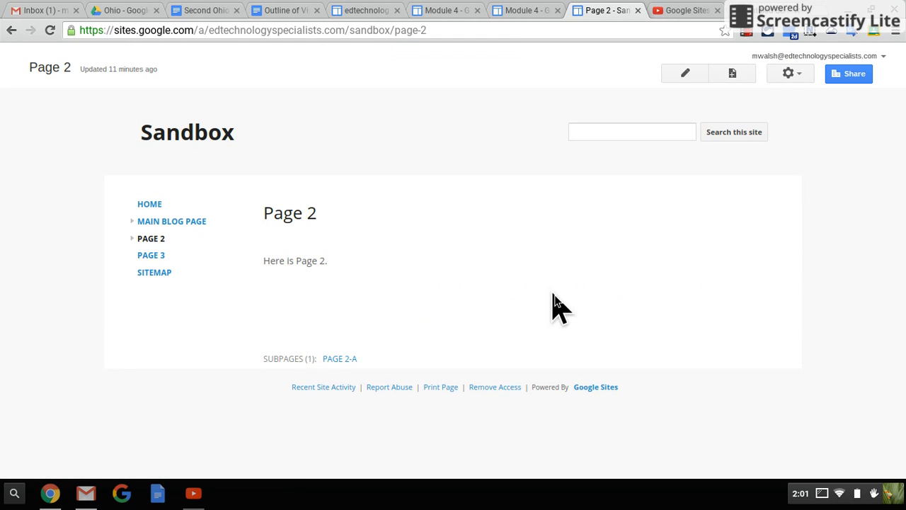
pyautogui.click(150, 256)
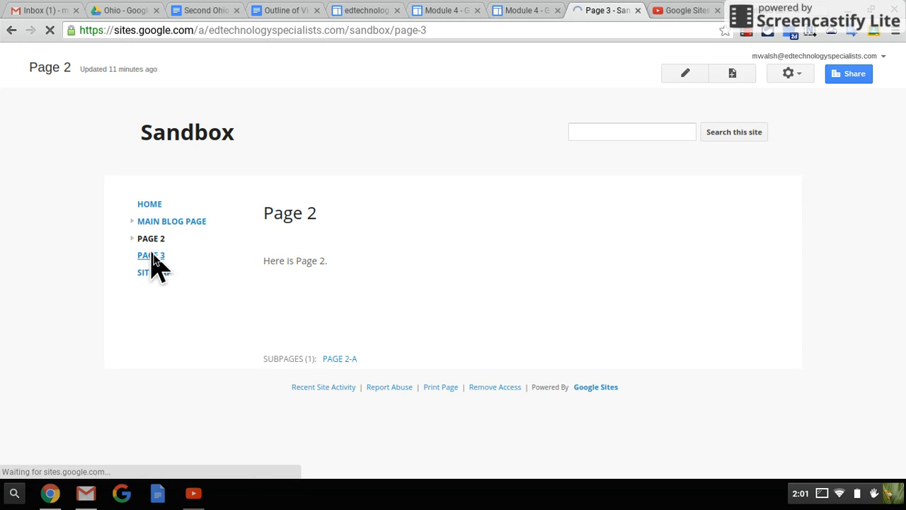
# Step: Edit Page 3 and replace the blue highlight on the "header" text with a near-white grey
pyautogui.click(687, 78)
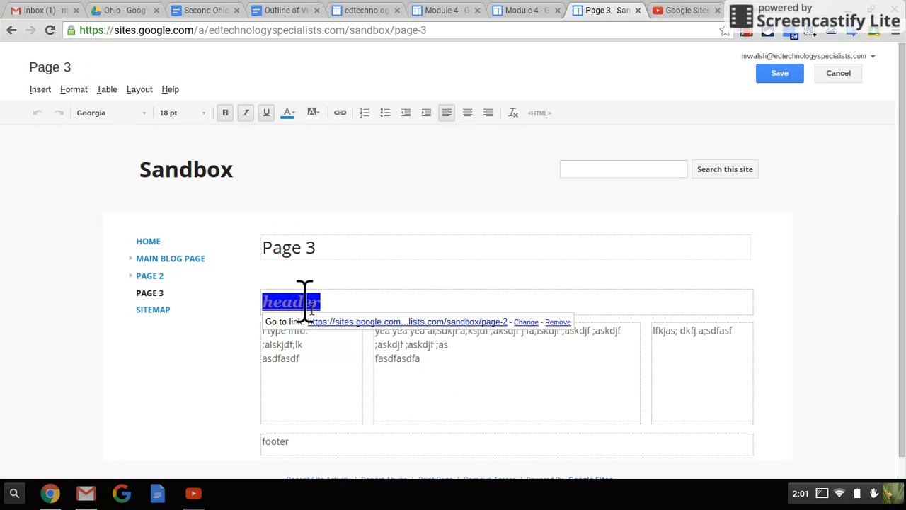
pyautogui.click(320, 112)
pyautogui.click(321, 112)
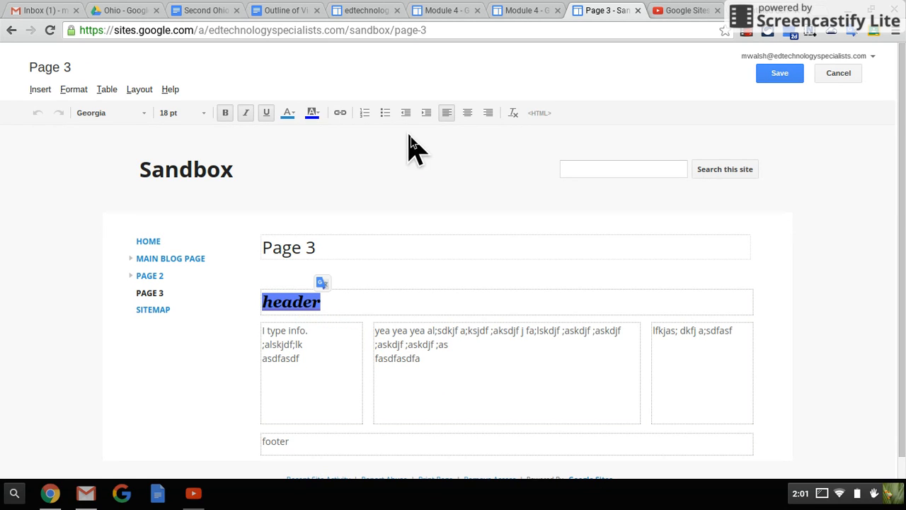
pyautogui.click(320, 116)
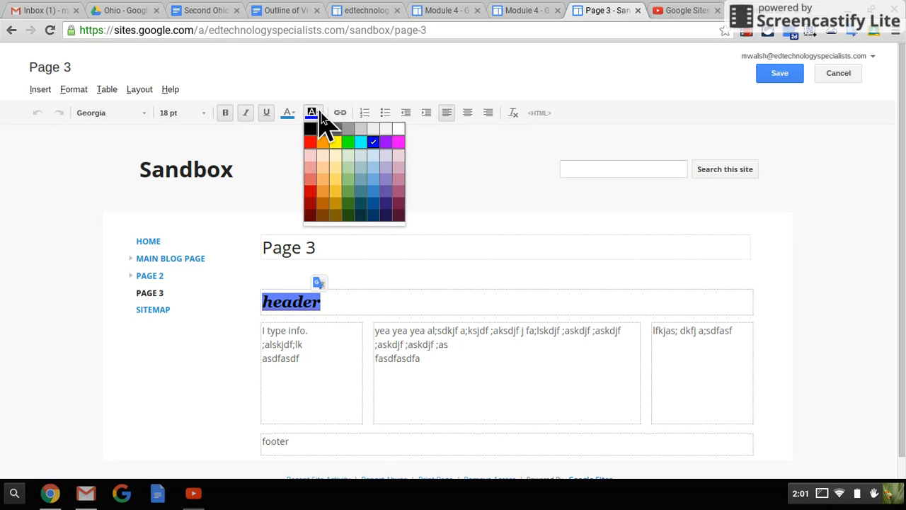
pyautogui.click(387, 129)
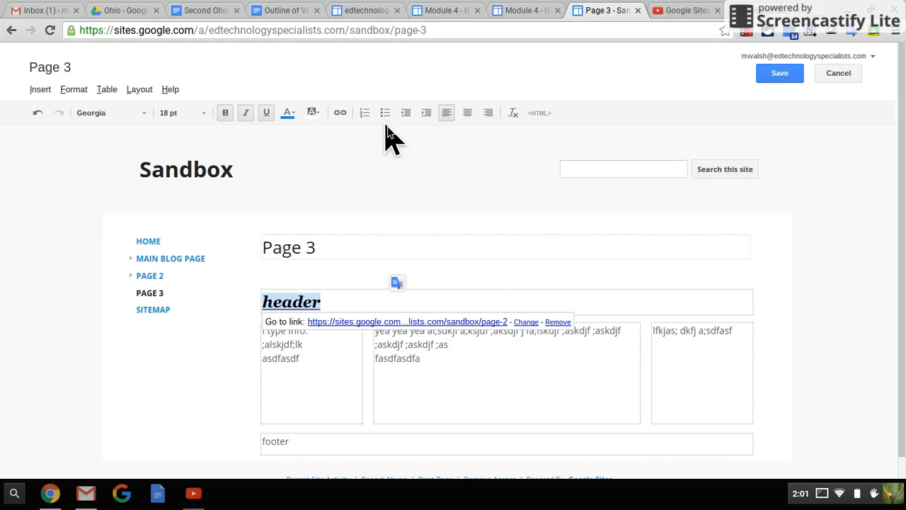
# Step: Set the "header" text colour to red and remove its link to Page 2
pyautogui.click(290, 116)
pyautogui.click(291, 145)
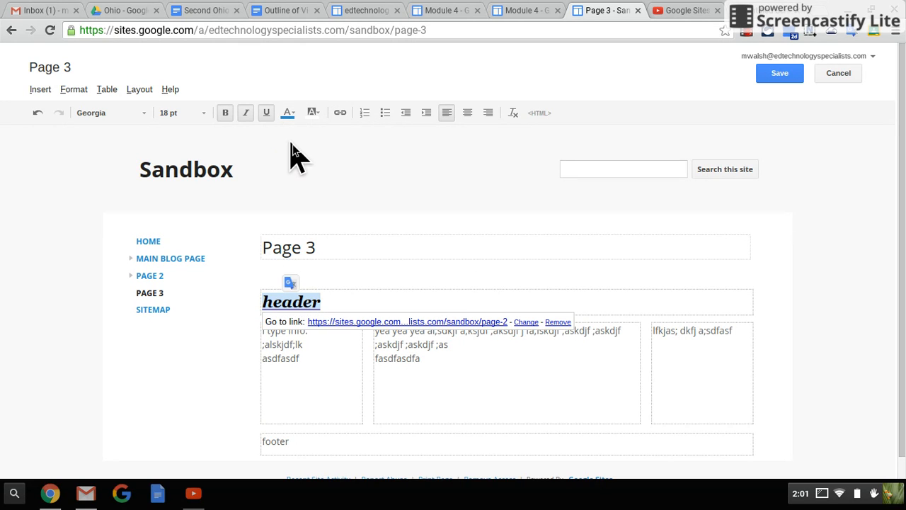
pyautogui.click(340, 116)
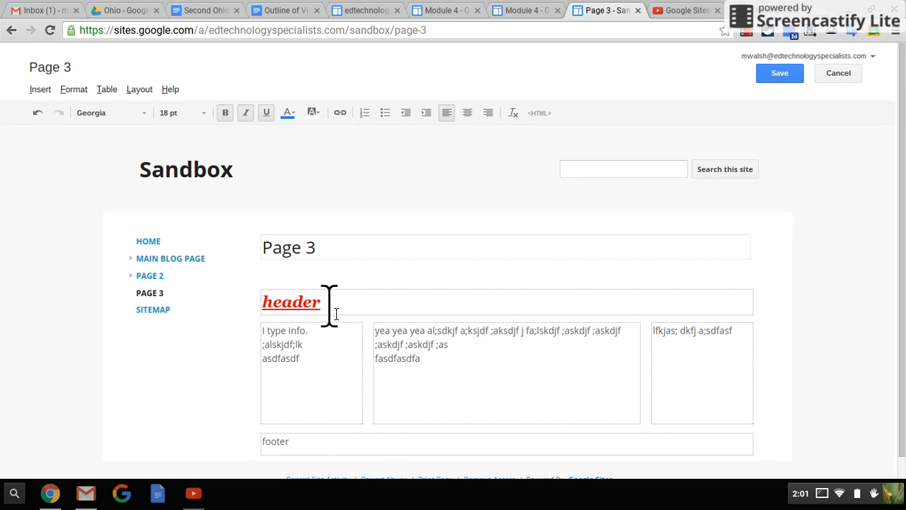
pyautogui.doubleClick(298, 302)
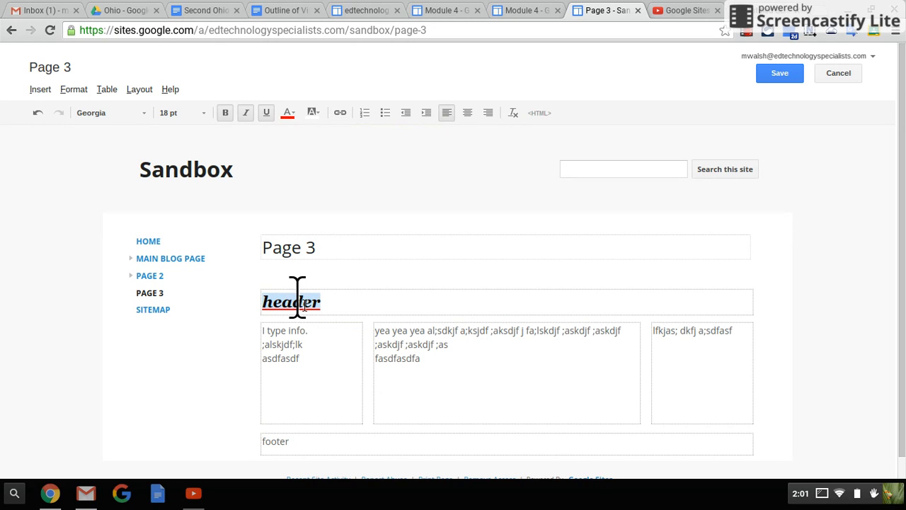
pyautogui.click(340, 116)
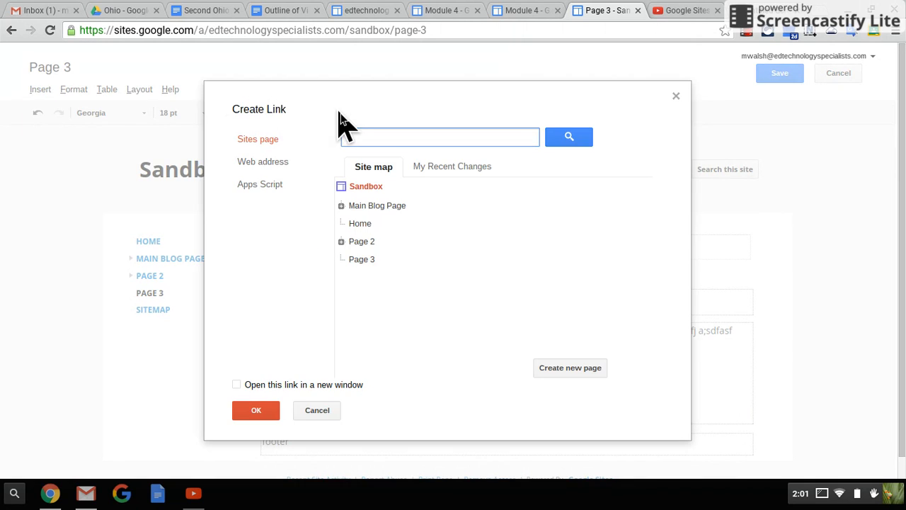
pyautogui.click(281, 162)
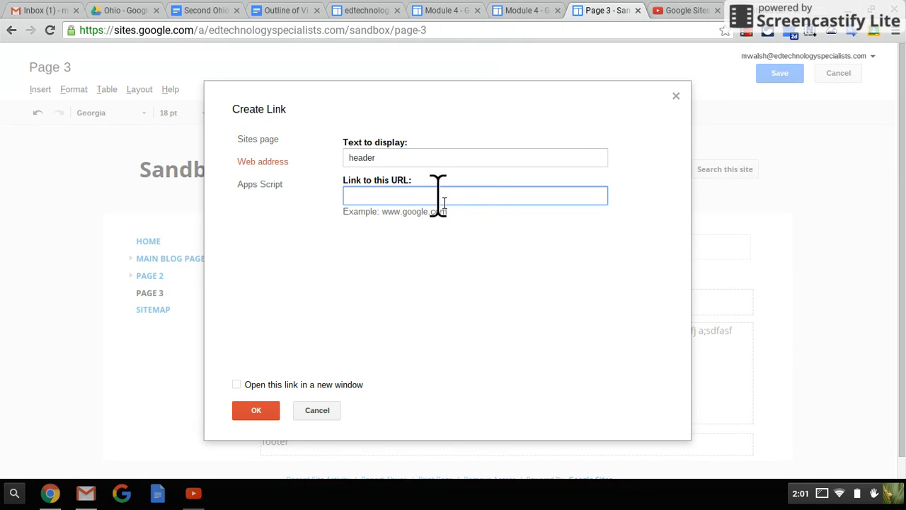
pyautogui.click(236, 384)
pyautogui.click(236, 384)
pyautogui.click(376, 200)
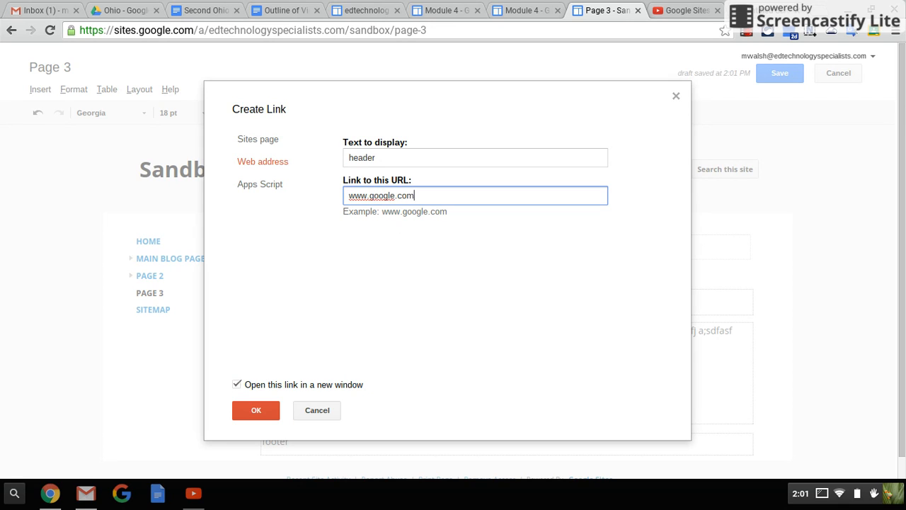
pyautogui.click(255, 411)
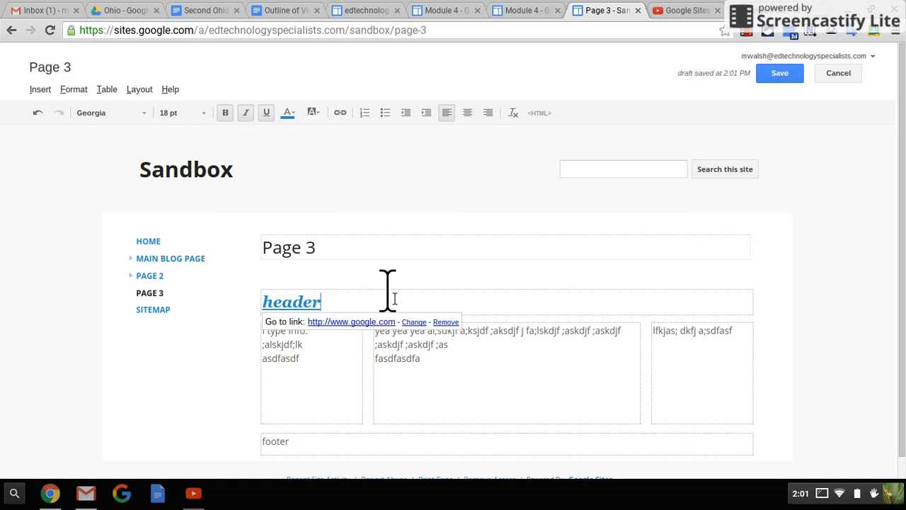
# Step: Try left and right alignment on the "header" text, settle on centre alignment and save the page
pyautogui.moveTo(364, 298); pyautogui.dragTo(274, 303)
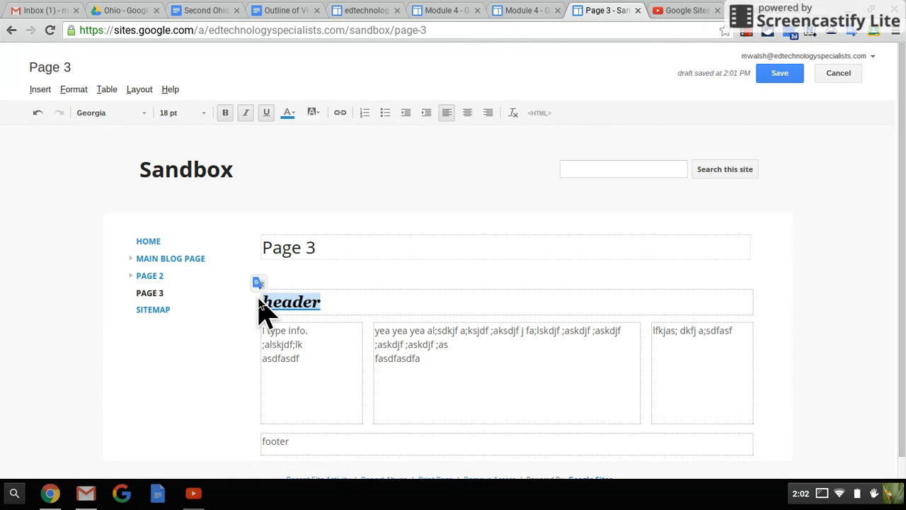
pyautogui.click(468, 114)
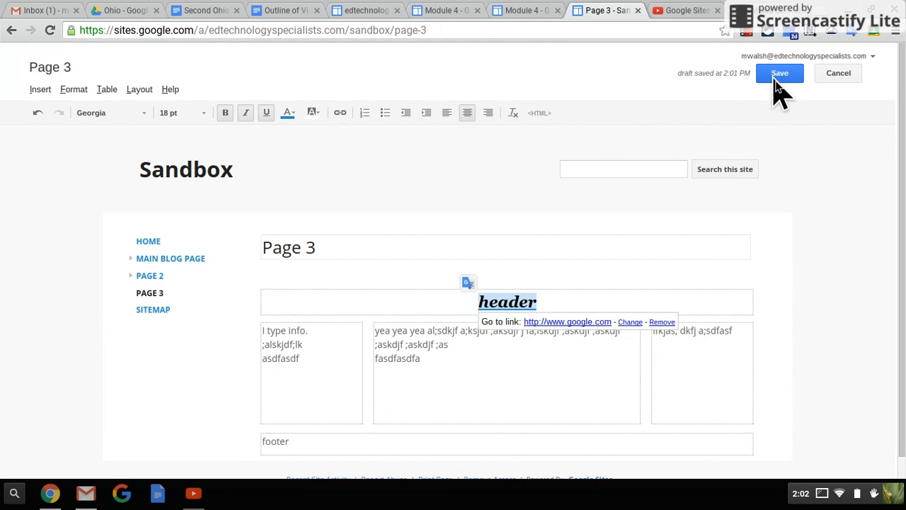
pyautogui.click(447, 113)
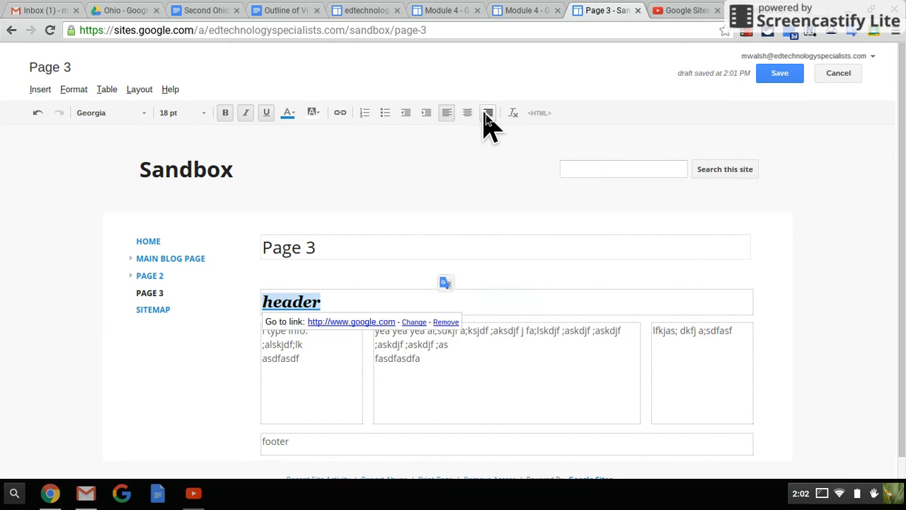
pyautogui.click(488, 113)
pyautogui.click(467, 114)
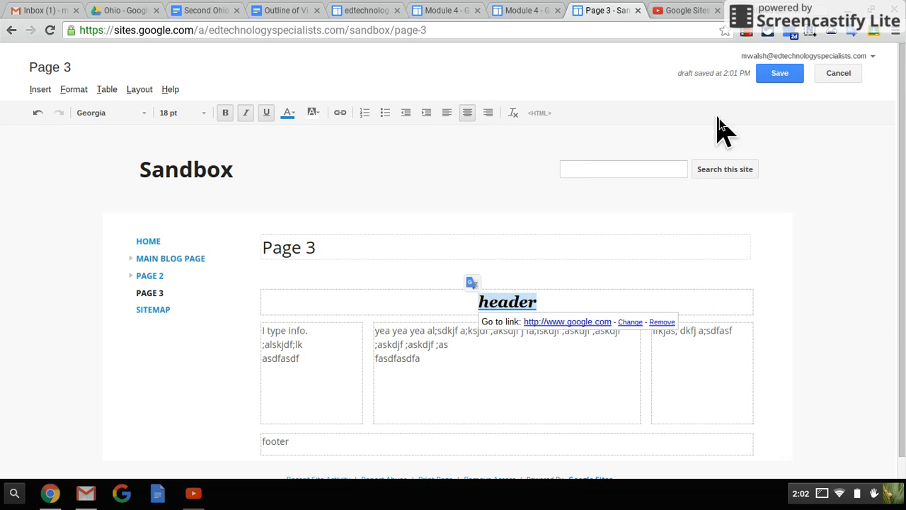
pyautogui.click(780, 77)
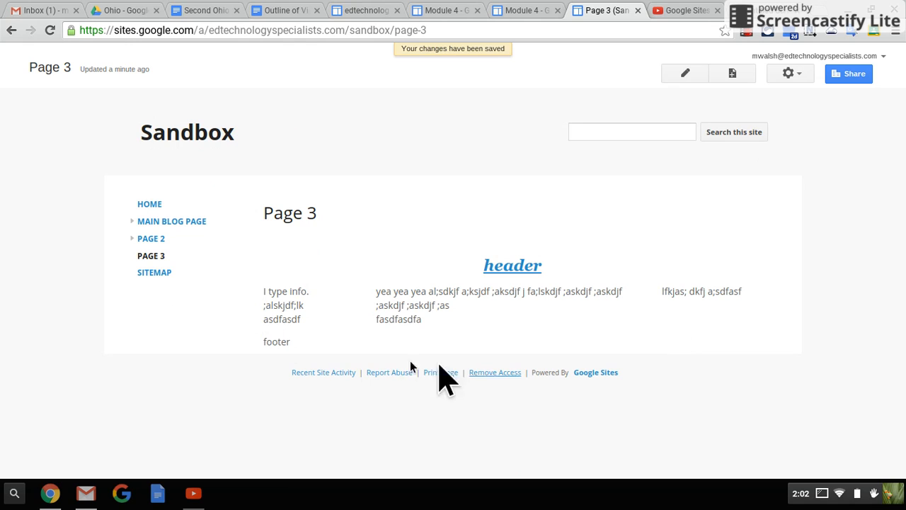
# Step: Edit Page 3 to make the "footer" text centred, 24 pt and bold, and save the page
pyautogui.click(686, 72)
pyautogui.doubleClick(310, 441)
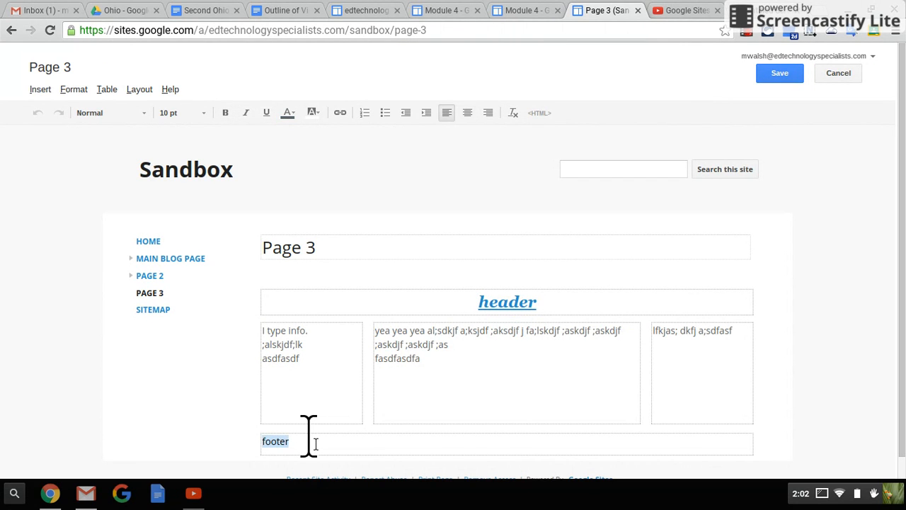
pyautogui.click(468, 115)
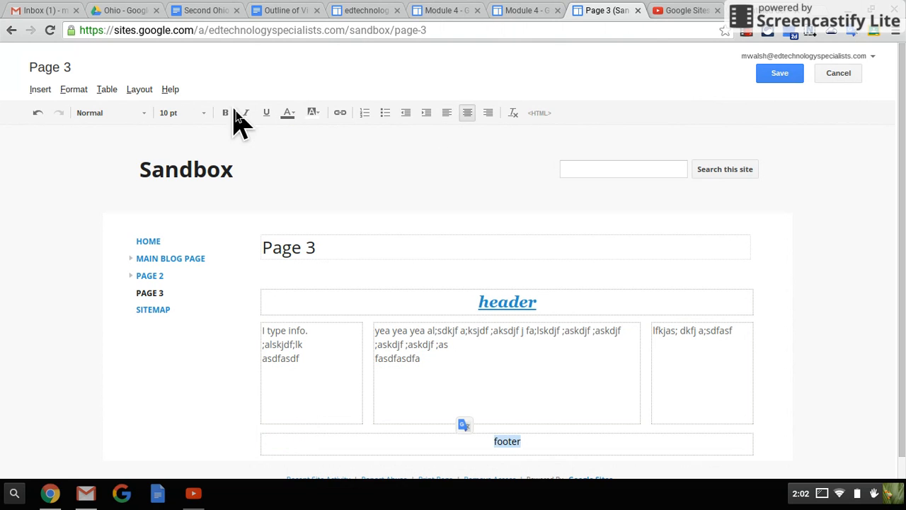
pyautogui.click(202, 116)
pyautogui.click(187, 228)
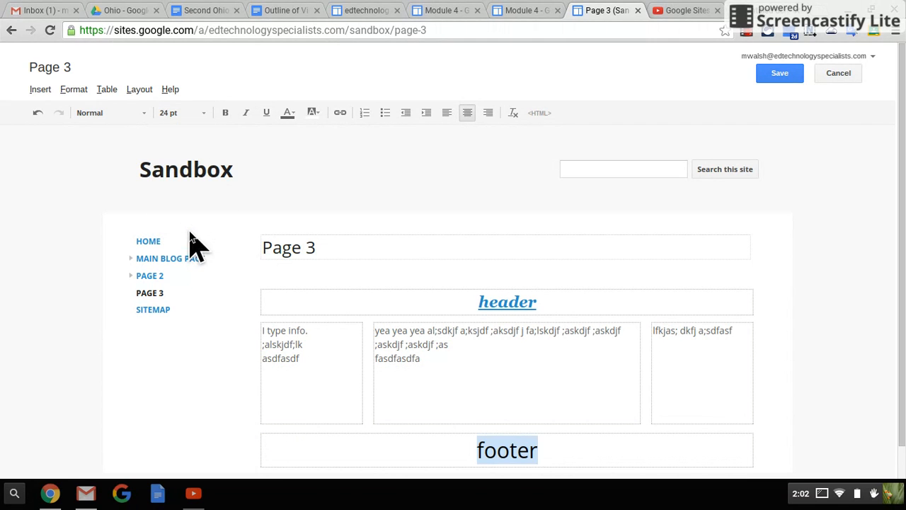
pyautogui.click(226, 113)
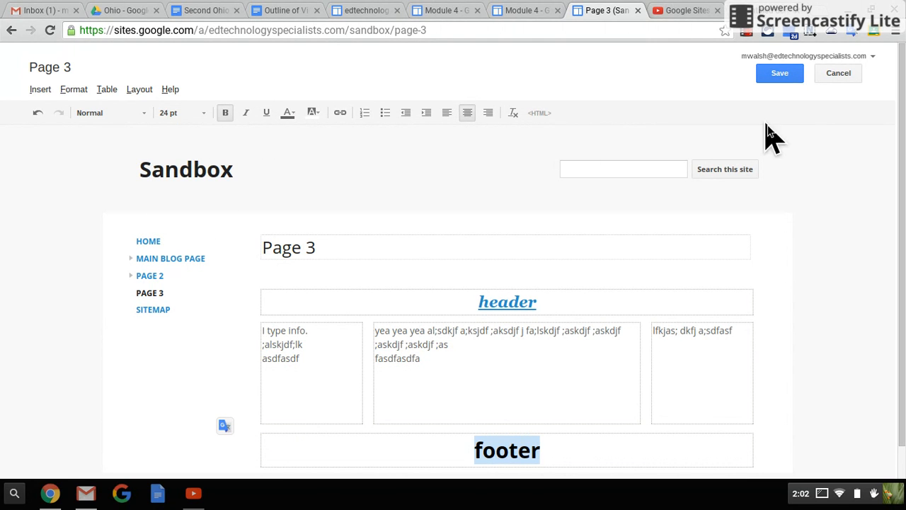
pyautogui.click(773, 75)
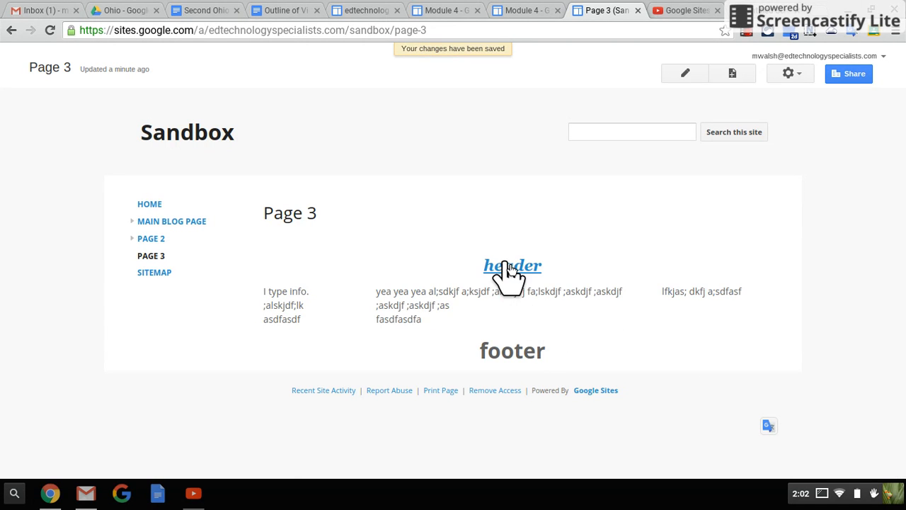
# Step: Test the "header" link to Google, and close the new browser tab it opens
pyautogui.click(508, 271)
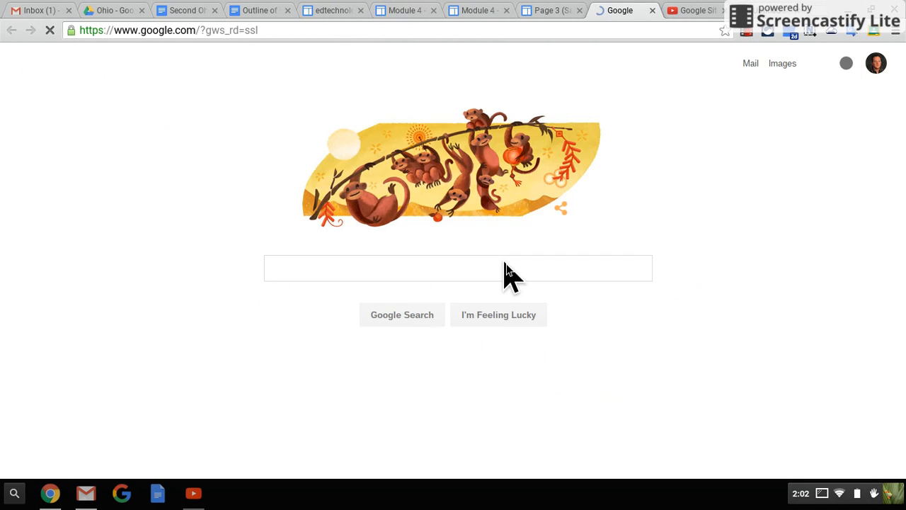
pyautogui.click(651, 11)
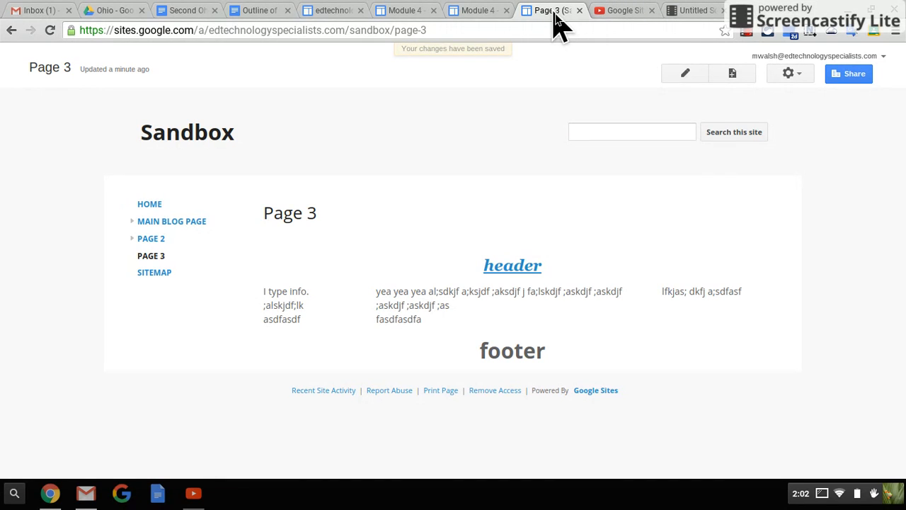
pyautogui.click(749, 34)
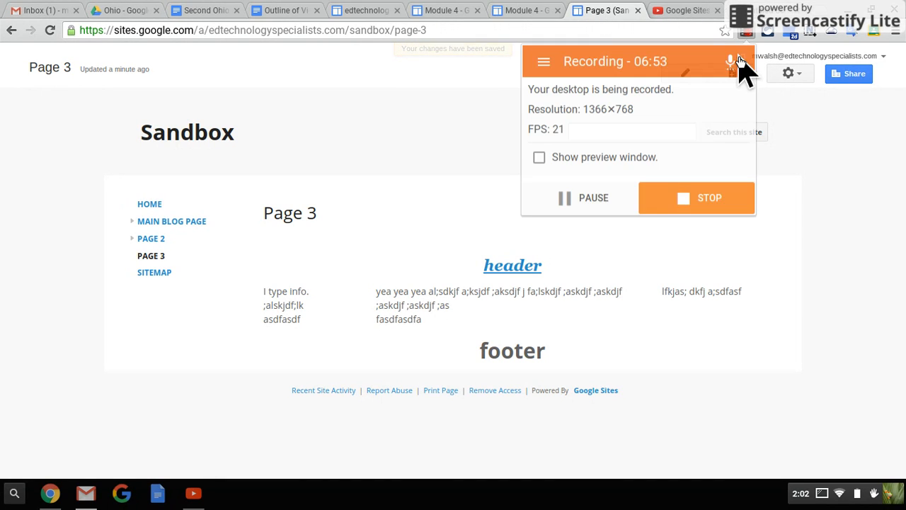
pyautogui.click(850, 354)
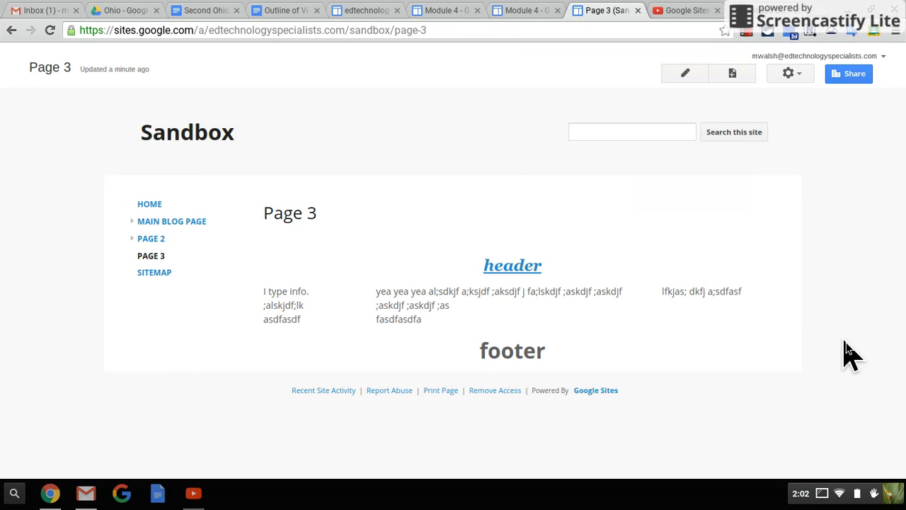
# Step: Edit Page 3 and try to remove the "header" link by clearing its URL, then cancel the link change
pyautogui.click(685, 73)
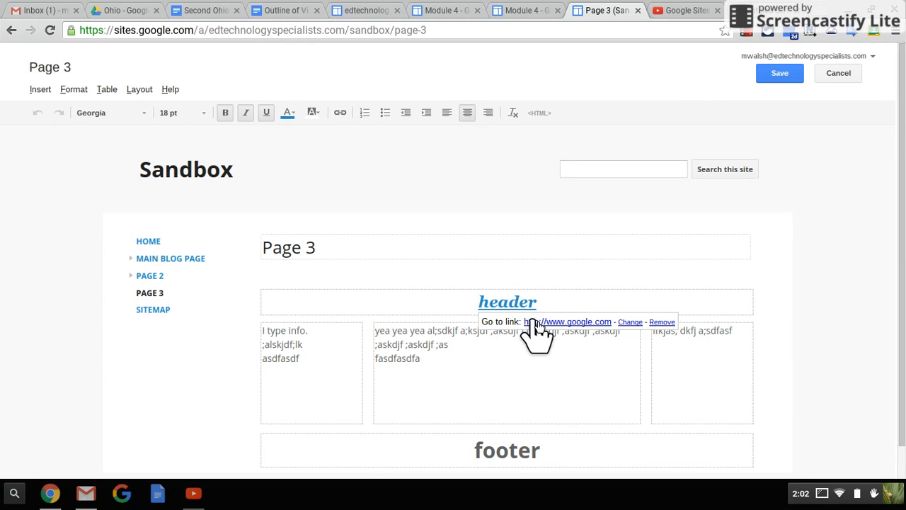
pyautogui.click(629, 323)
pyautogui.moveTo(462, 204); pyautogui.dragTo(344, 196)
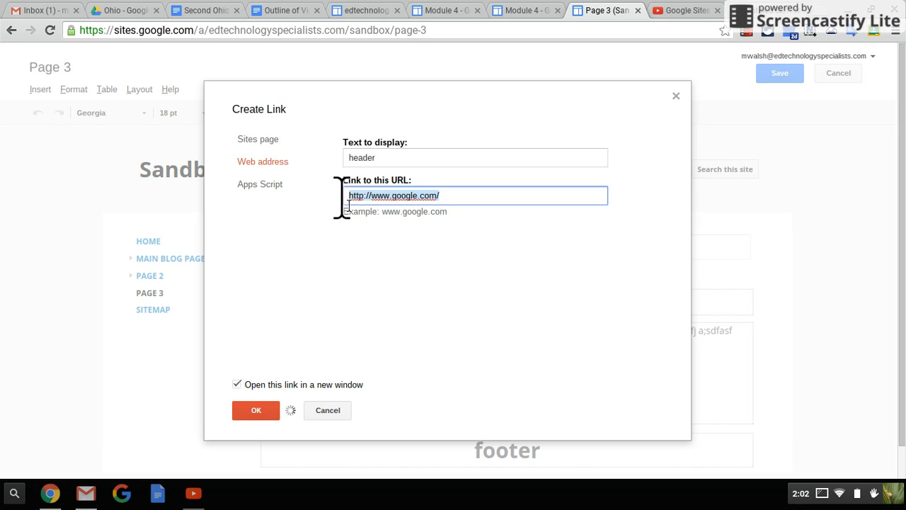
pyautogui.press('BackSpace')
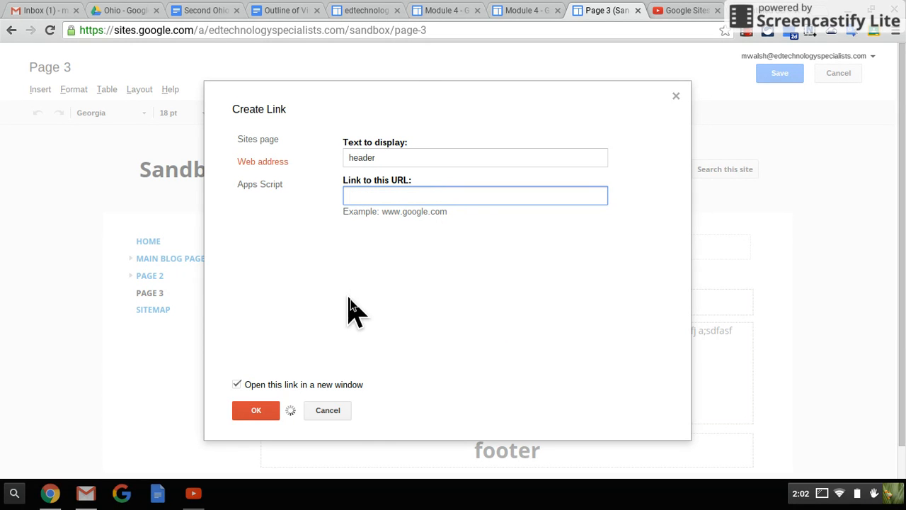
pyautogui.click(258, 411)
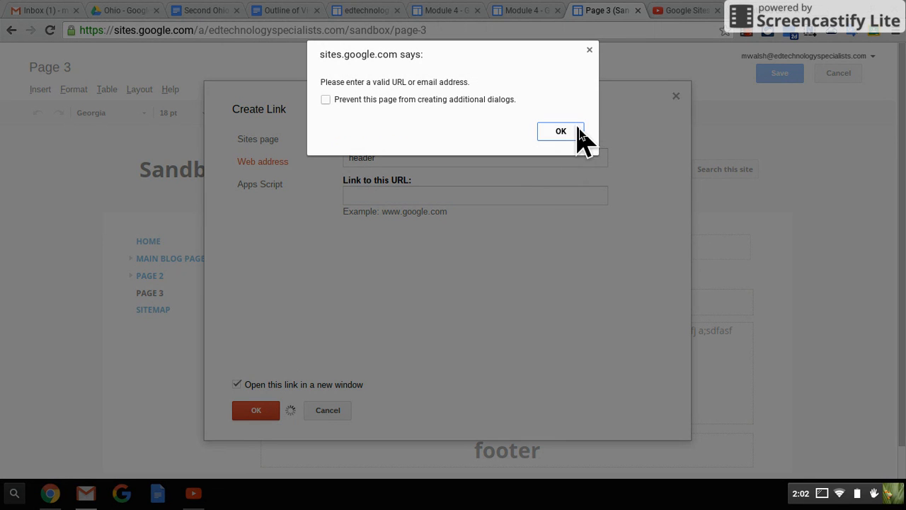
pyautogui.click(566, 135)
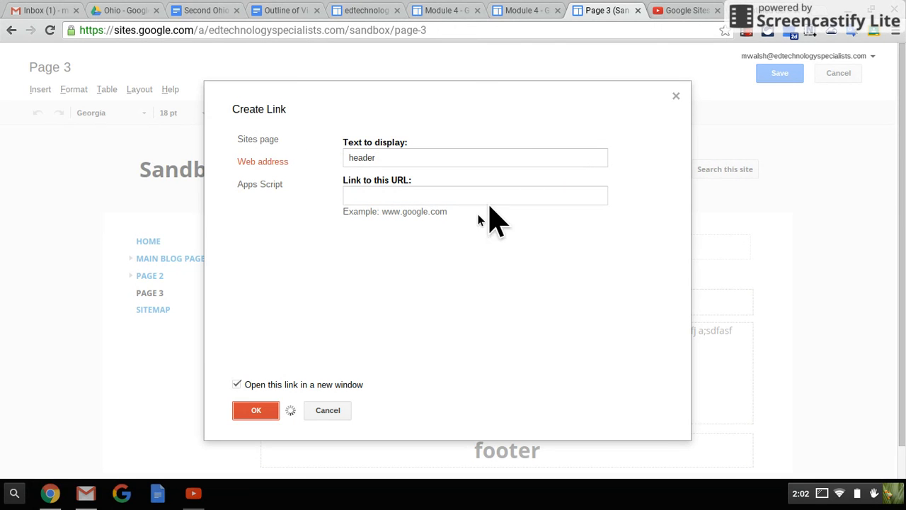
pyautogui.click(266, 411)
pyautogui.click(562, 130)
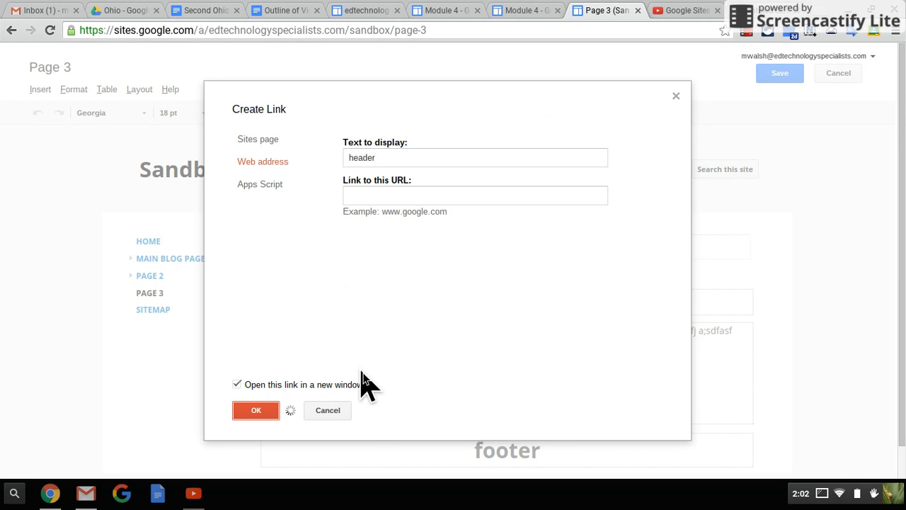
pyautogui.click(330, 414)
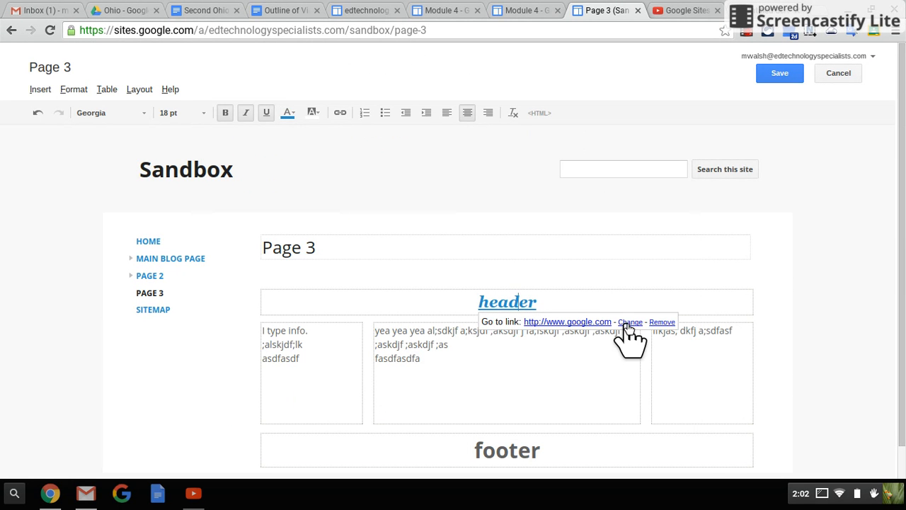
pyautogui.click(662, 340)
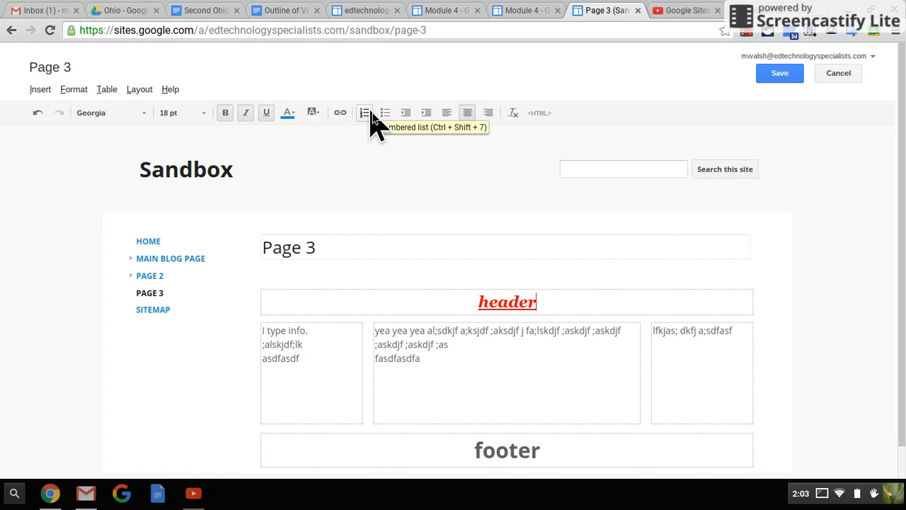
# Step: Turn all the text in Page 3's middle column into a numbered list
pyautogui.tripleClick(431, 336)
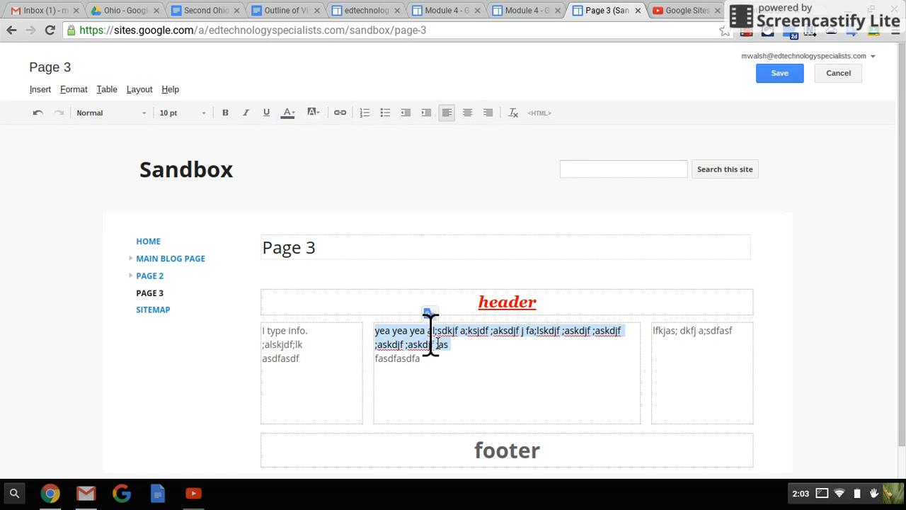
pyautogui.click(427, 329)
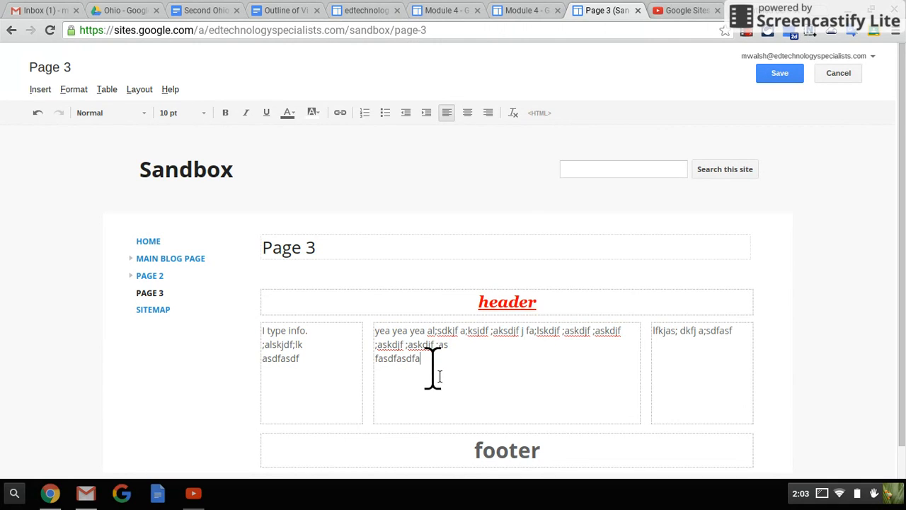
pyautogui.moveTo(434, 375); pyautogui.dragTo(372, 323)
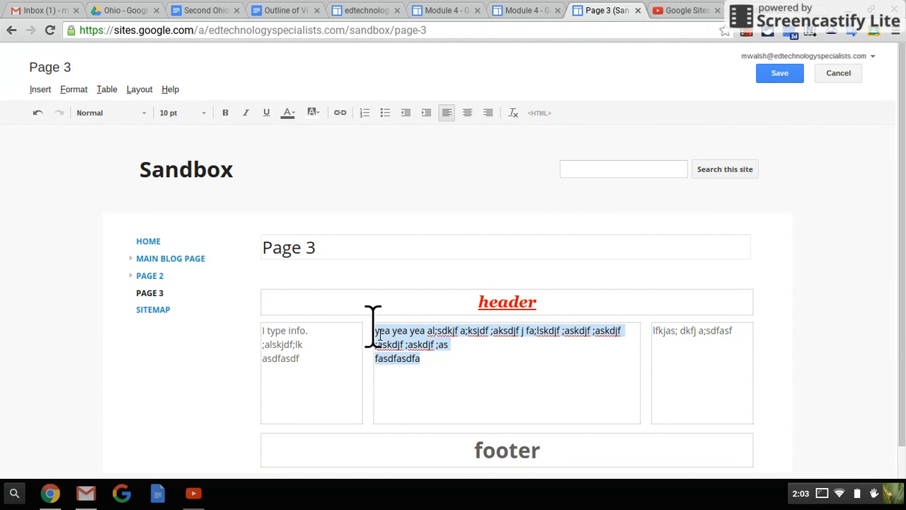
pyautogui.click(369, 114)
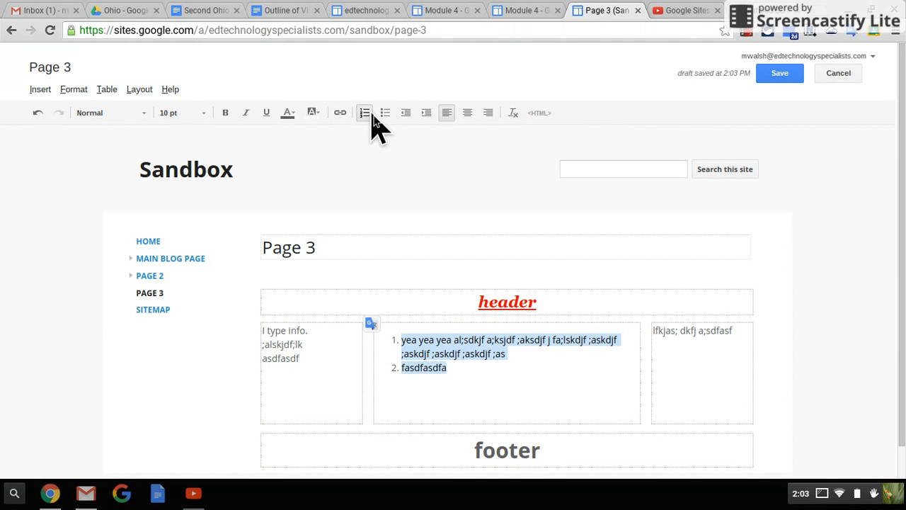
# Step: Try bullets on the middle column's list, return it to numbering, and save the page
pyautogui.click(389, 115)
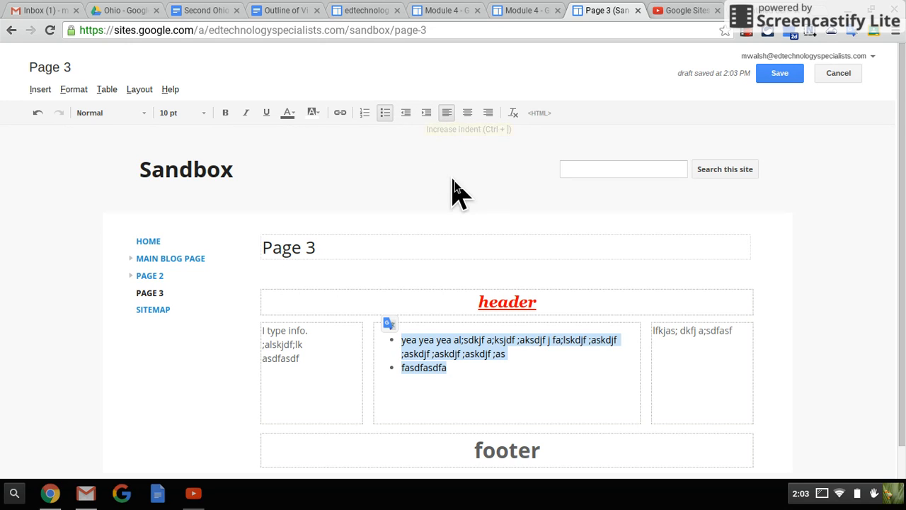
pyautogui.click(364, 113)
pyautogui.click(577, 374)
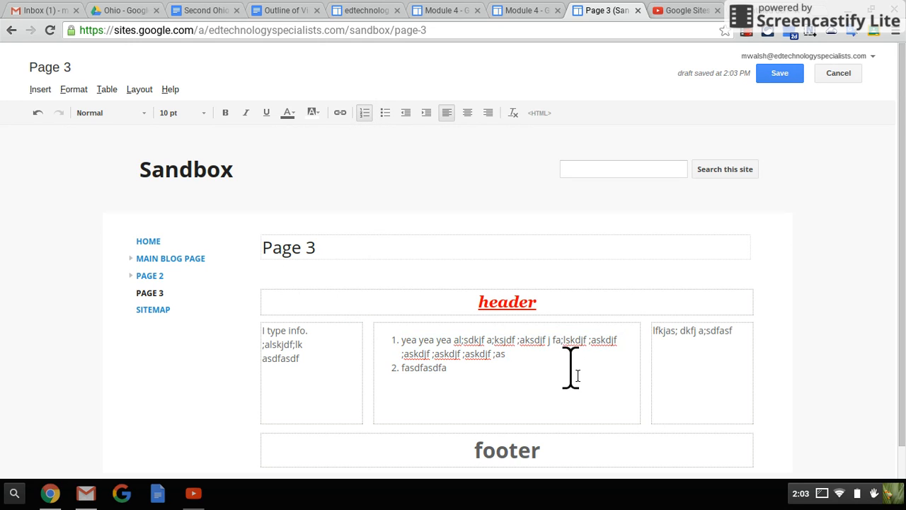
pyautogui.click(765, 80)
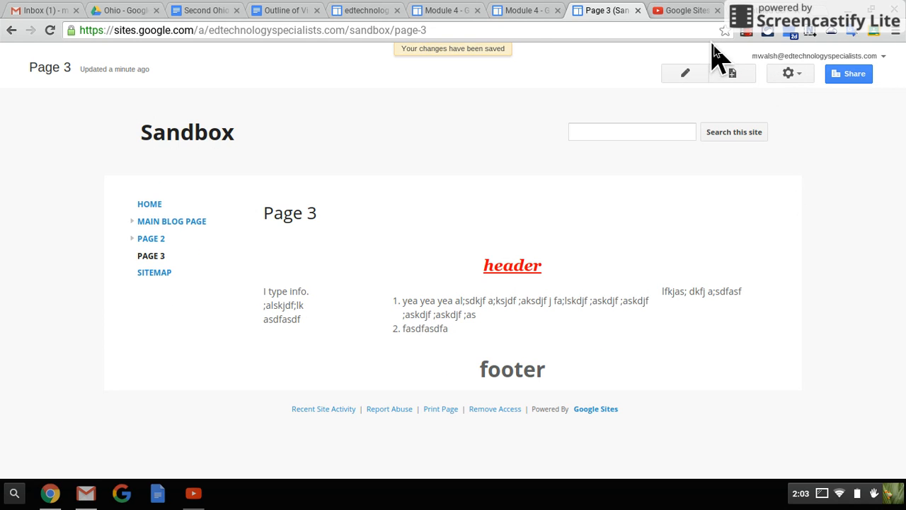
# Step: Edit Page 3 and remove the formatting from the numbered list in the middle column
pyautogui.click(681, 76)
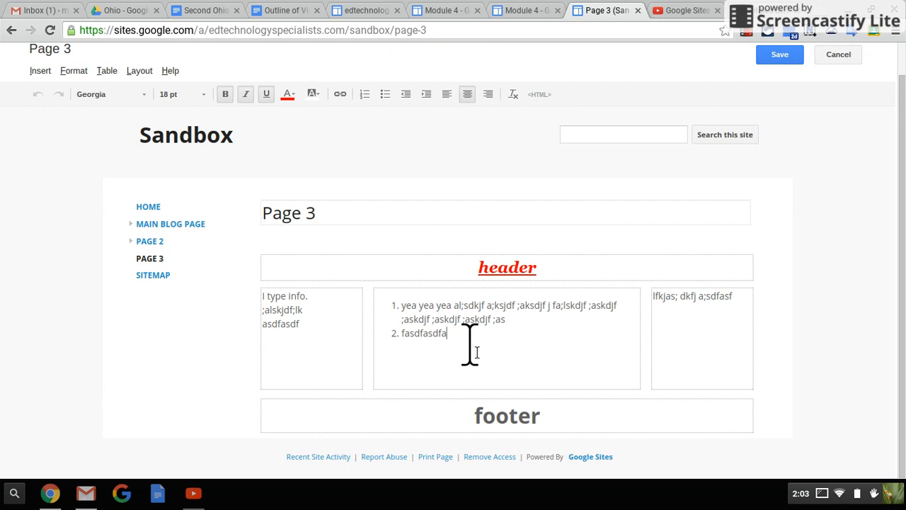
pyautogui.moveTo(471, 346); pyautogui.dragTo(384, 298)
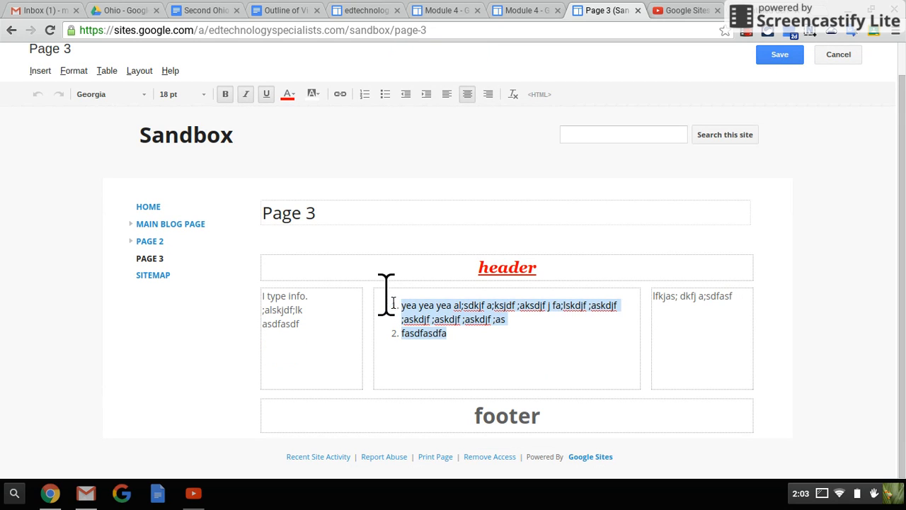
pyautogui.click(514, 98)
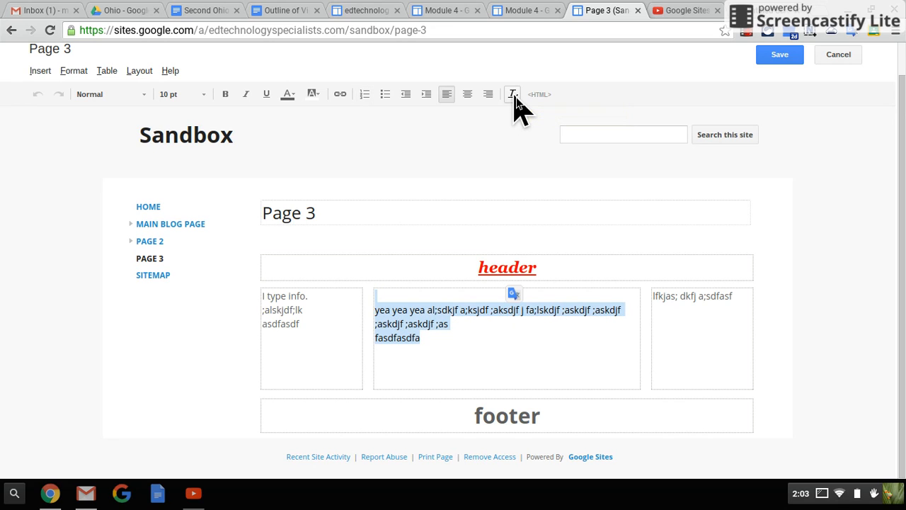
pyautogui.click(499, 354)
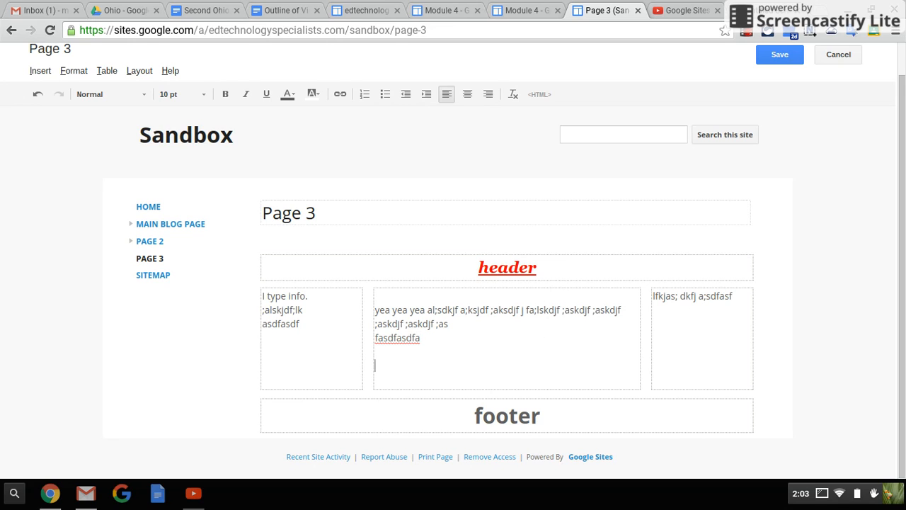
# Step: View the middle column's HTML source, close it without updating, and save the page
pyautogui.click(548, 101)
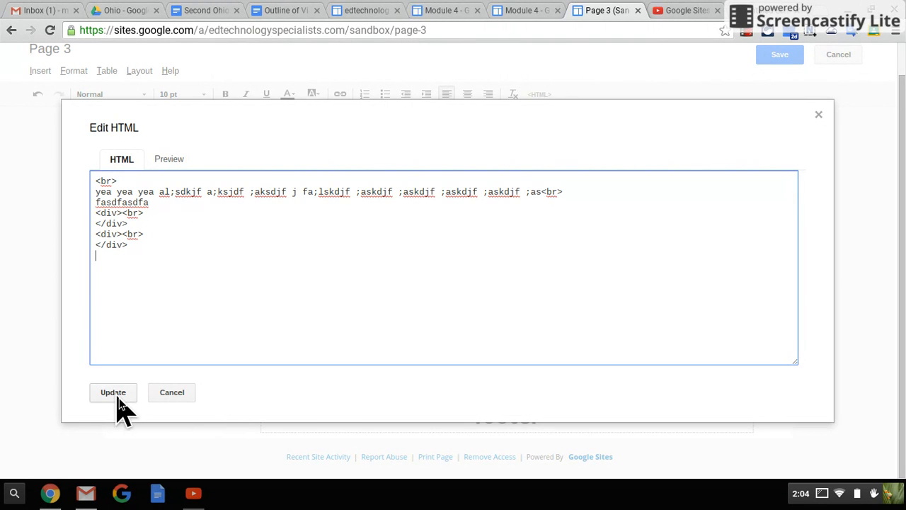
pyautogui.click(183, 393)
pyautogui.click(779, 57)
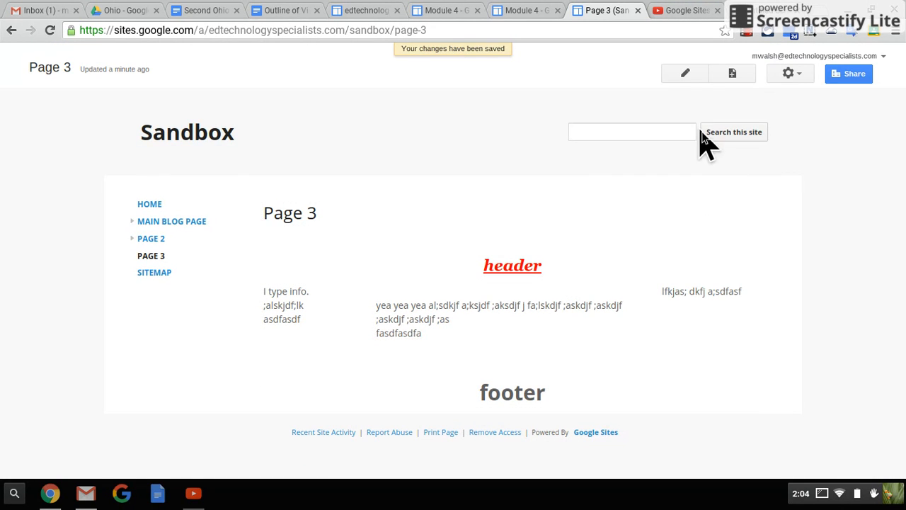
# Step: Edit Page 3 to examine the available table, format and insert options, and save the page without making changes
pyautogui.click(686, 78)
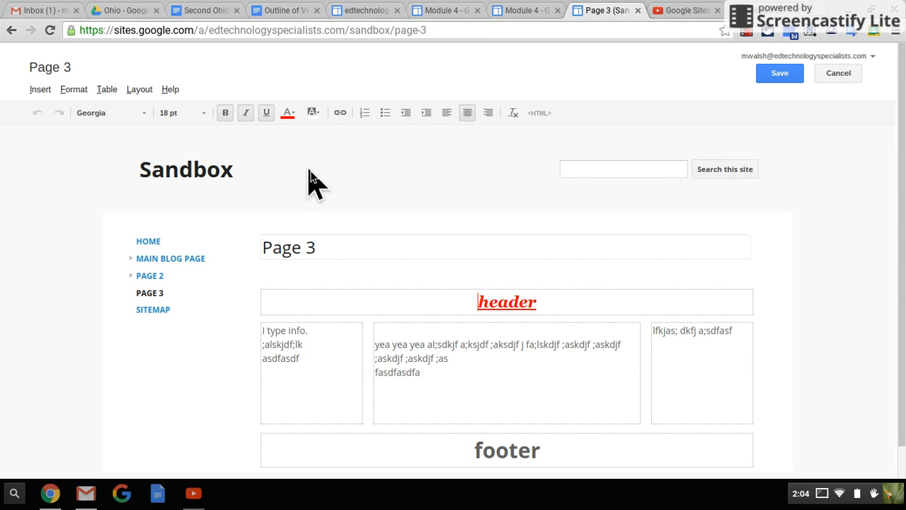
pyautogui.click(364, 300)
pyautogui.click(108, 92)
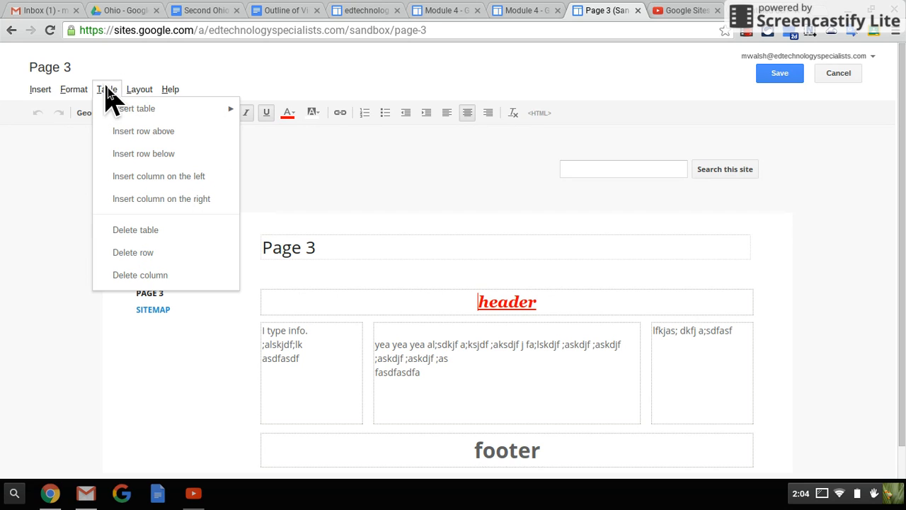
pyautogui.moveTo(116, 109)
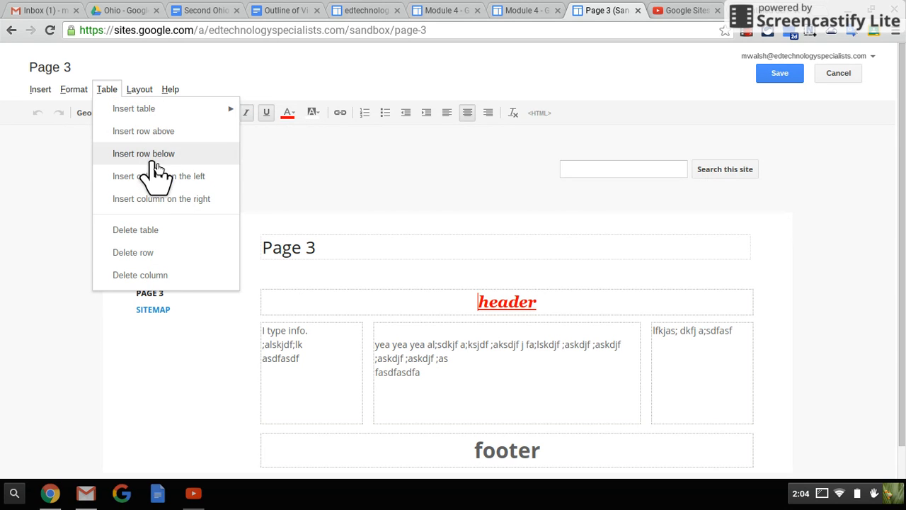
pyautogui.moveTo(84, 95)
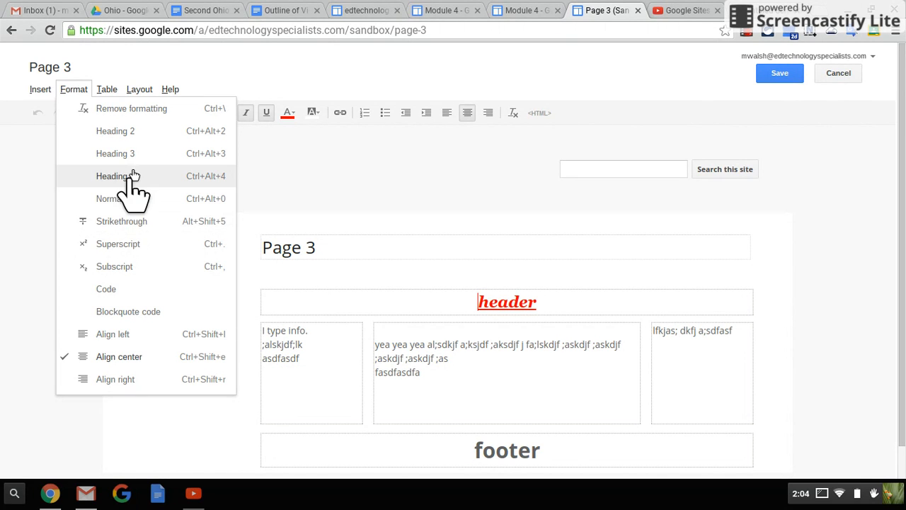
pyautogui.moveTo(47, 92)
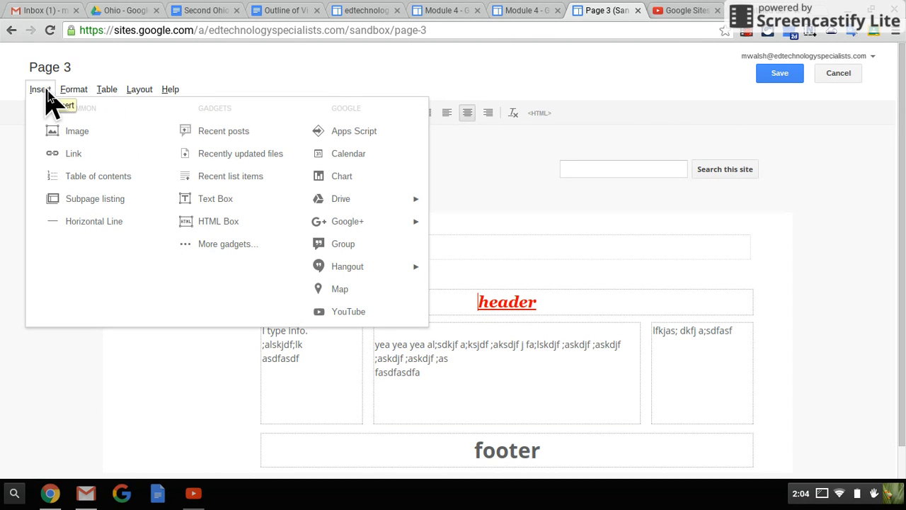
pyautogui.click(47, 91)
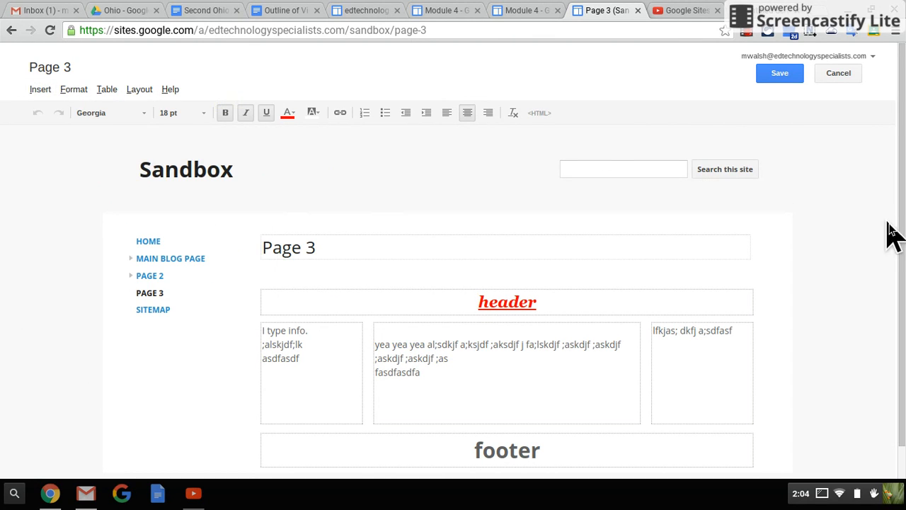
pyautogui.click(791, 74)
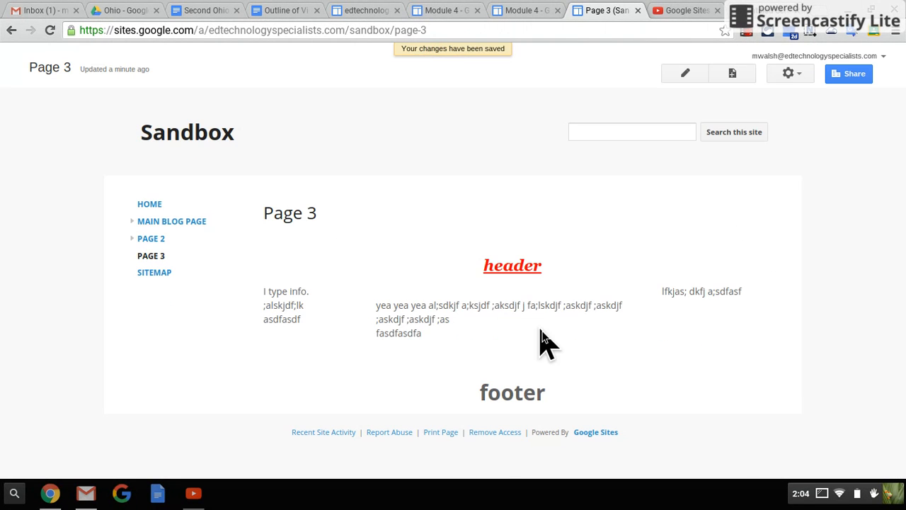
# Step: Open Page 3's revision history and view Version 15 of the page
pyautogui.click(791, 74)
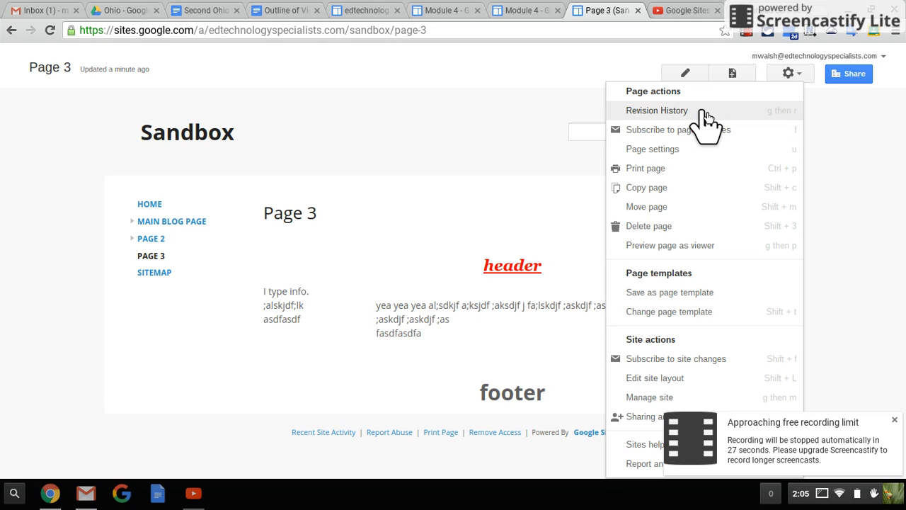
pyautogui.click(705, 117)
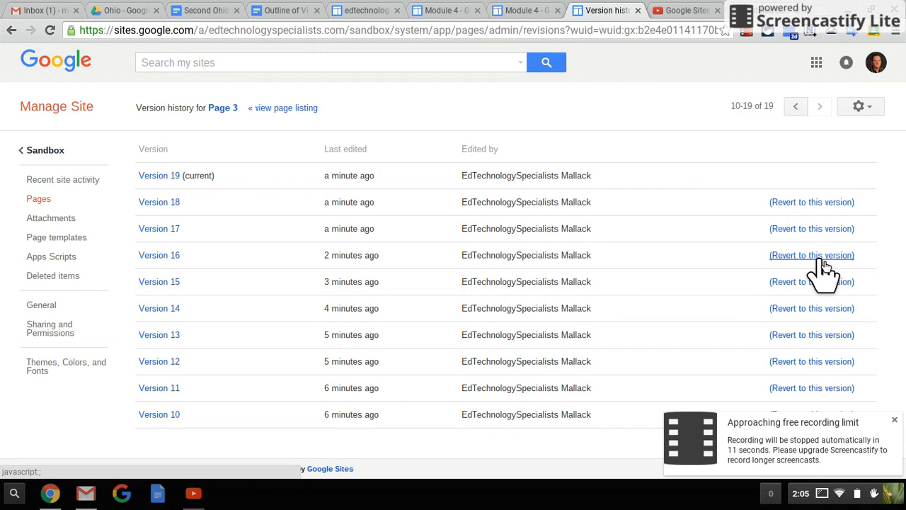
pyautogui.click(168, 284)
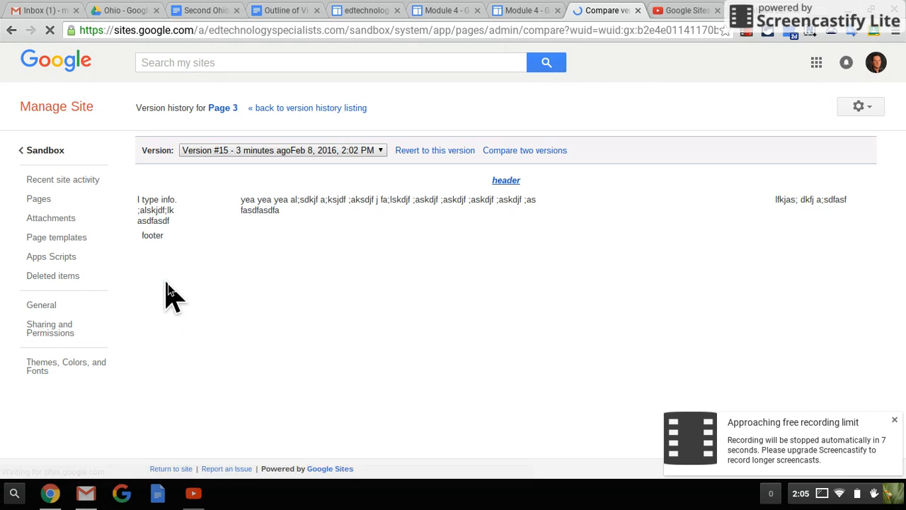